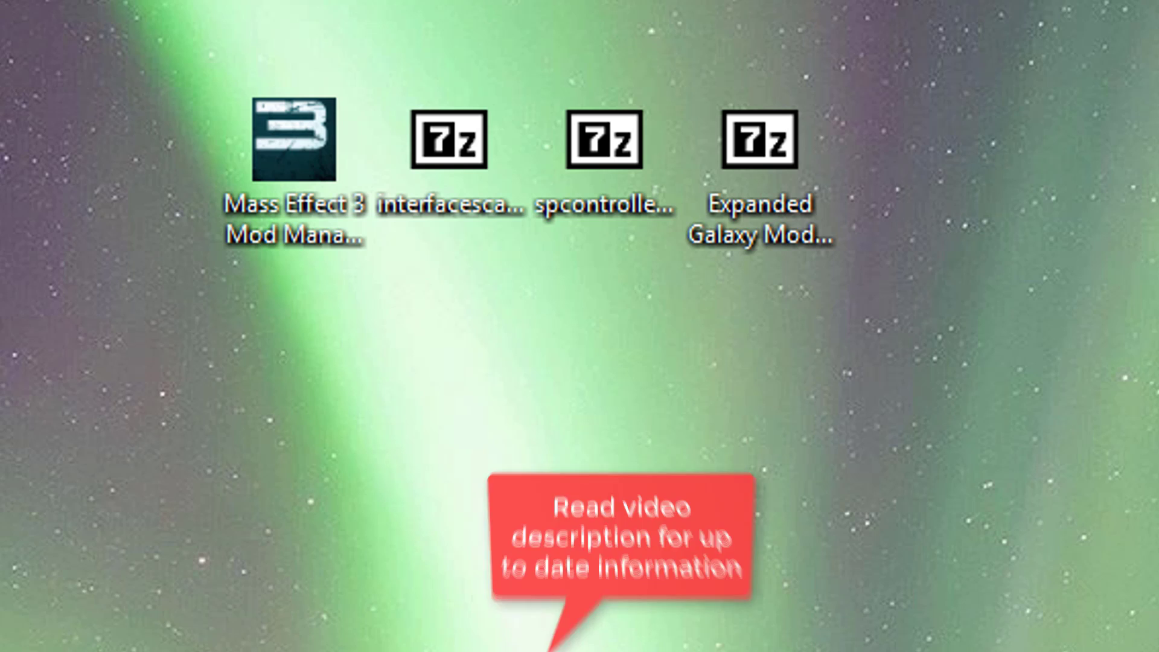
Examine the full file names of the three downloaded mod archives on the desktop
{"action": "left_click", "coordinate": [595, 207]}
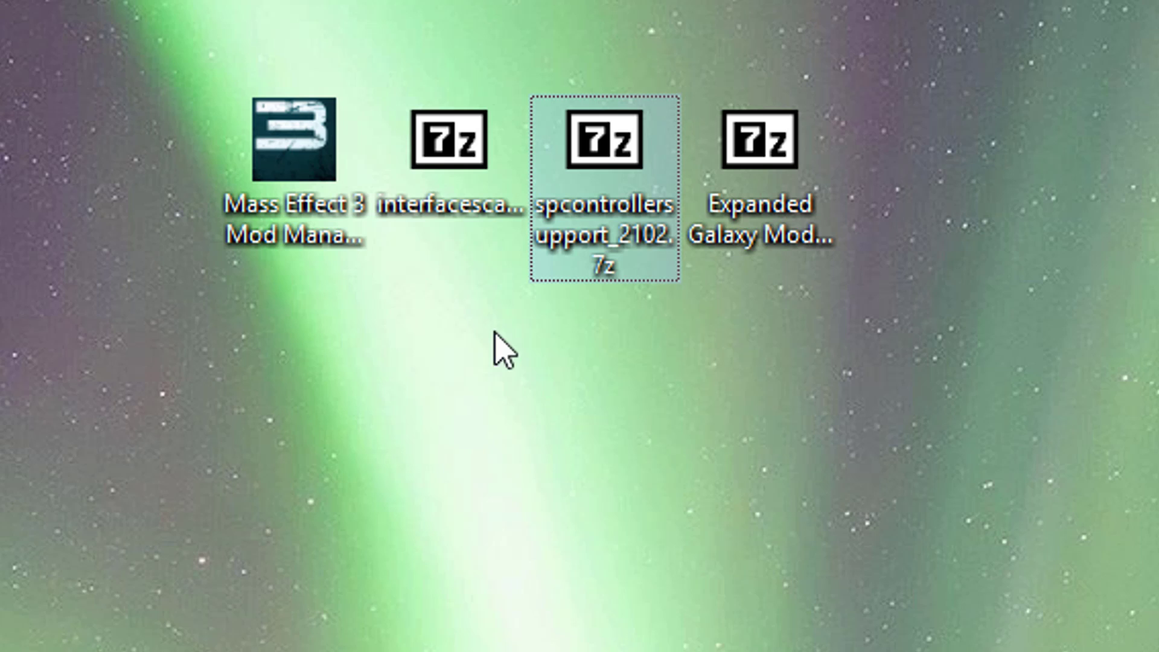
{"action": "left_click", "coordinate": [505, 224]}
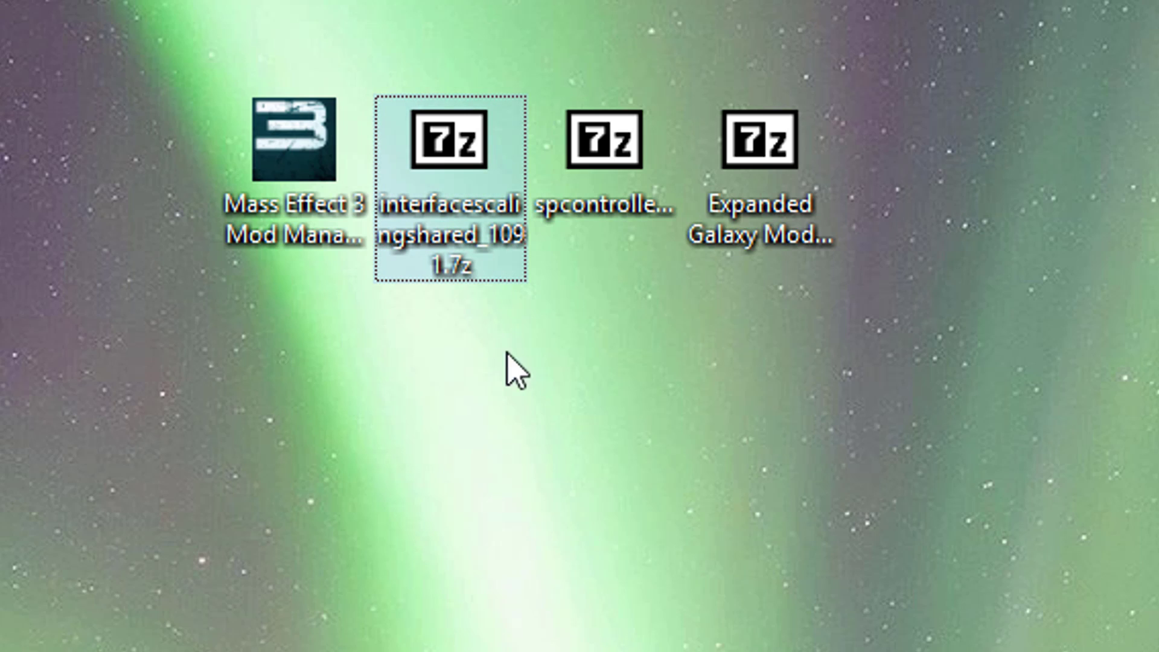
{"action": "left_click", "coordinate": [779, 154]}
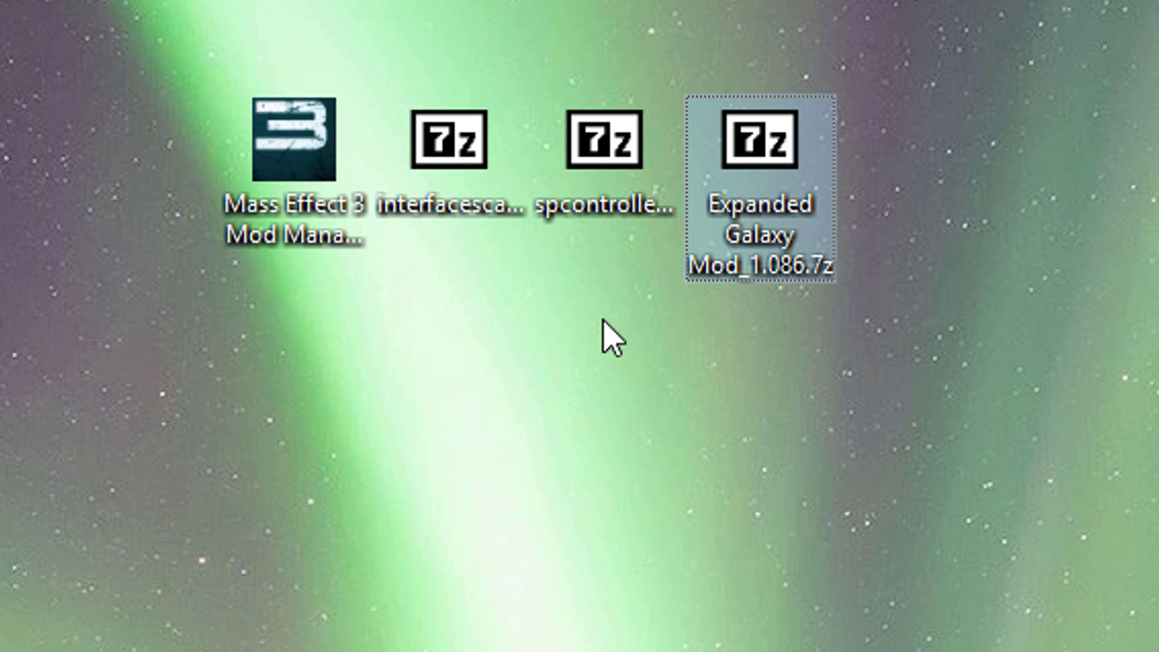
{"action": "left_click", "coordinate": [610, 188]}
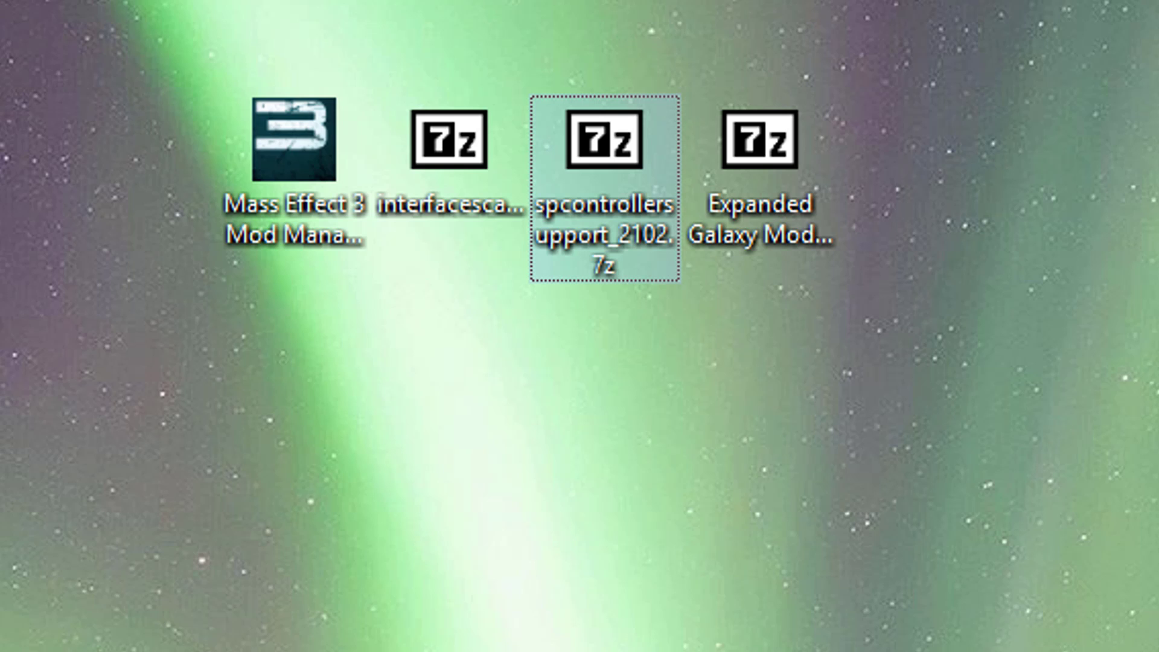
{"action": "left_click_drag", "start_coordinate": [622, 2], "coordinate": [570, 477]}
{"action": "left_click", "coordinate": [554, 468]}
{"action": "left_click", "coordinate": [631, 209]}
Run the Mass Effect 3 Mod Manager extractor and install it into a folder named DEMO on the desktop
{"action": "left_click", "coordinate": [311, 251]}
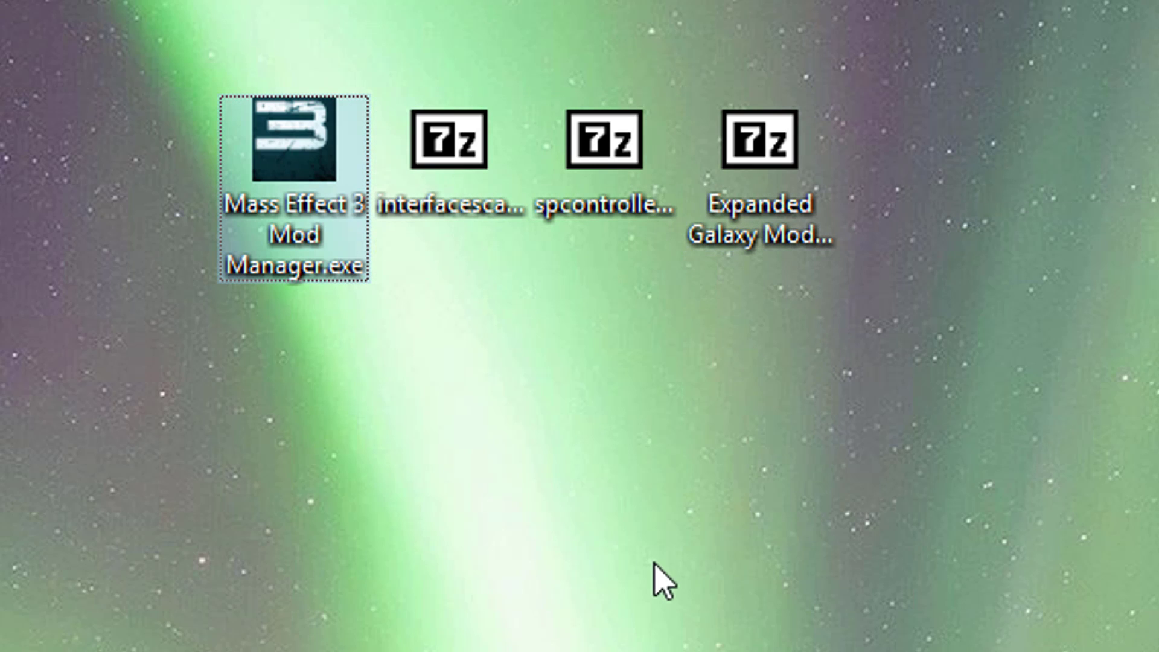
{"action": "double_click", "coordinate": [309, 238]}
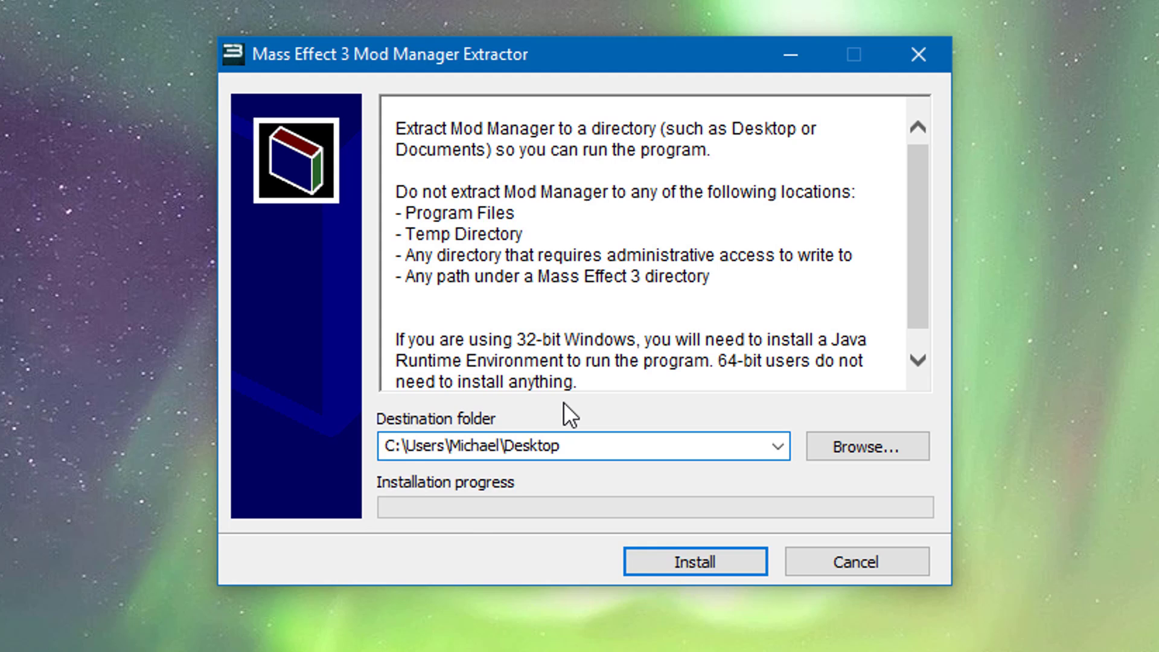
{"action": "type", "text": "\\TE"}
{"action": "key", "text": "BackSpace"}
{"action": "key", "text": "BackSpace"}
{"action": "type", "text": "DEMO"}
{"action": "key", "text": "Return"}
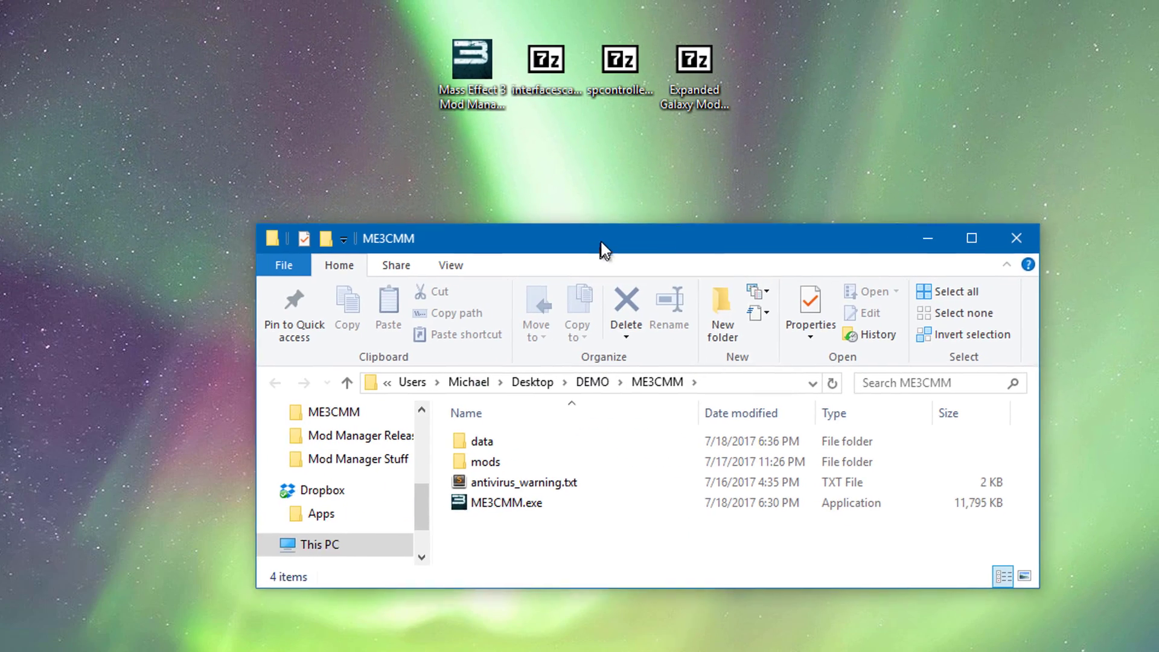
Look over the extracted ME3CMM folder's contents and launch ME3CMM.exe from it
{"action": "left_click_drag", "start_coordinate": [600, 239], "coordinate": [516, 184]}
{"action": "left_click", "coordinate": [429, 448]}
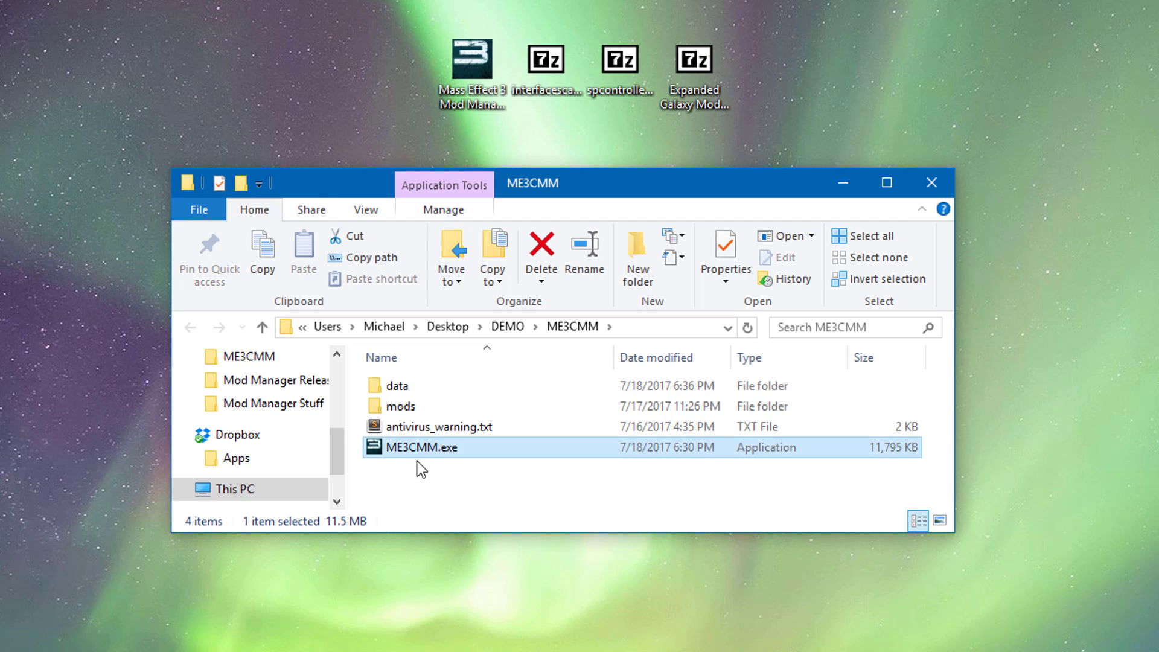
{"action": "left_click", "coordinate": [417, 408]}
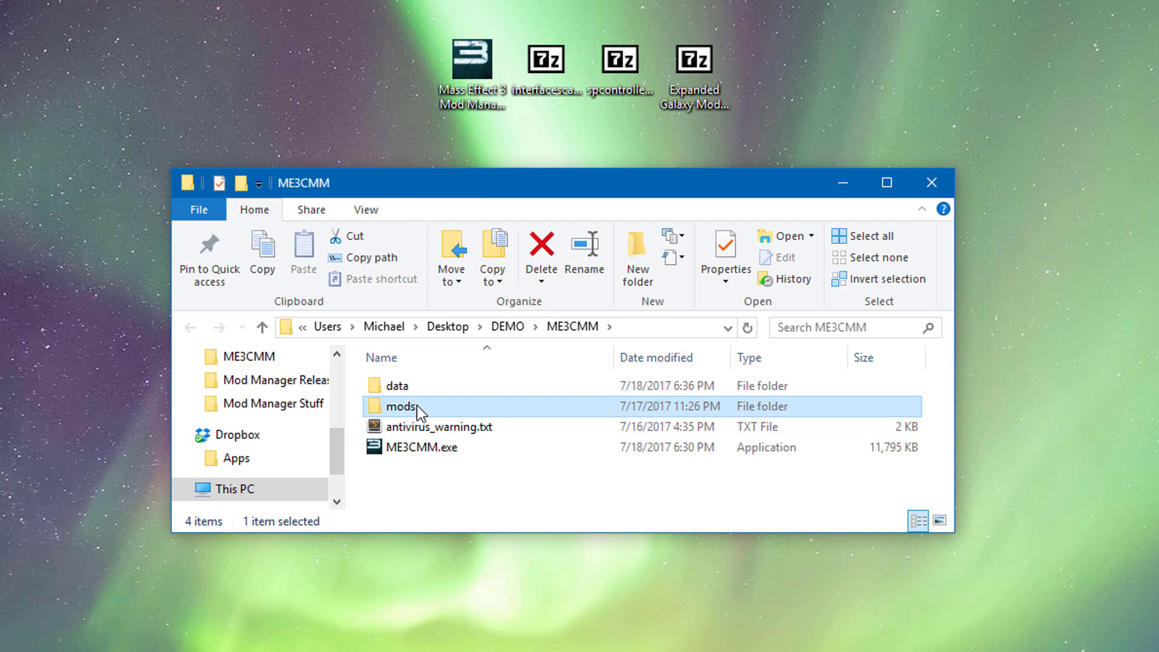
{"action": "left_click", "coordinate": [413, 391]}
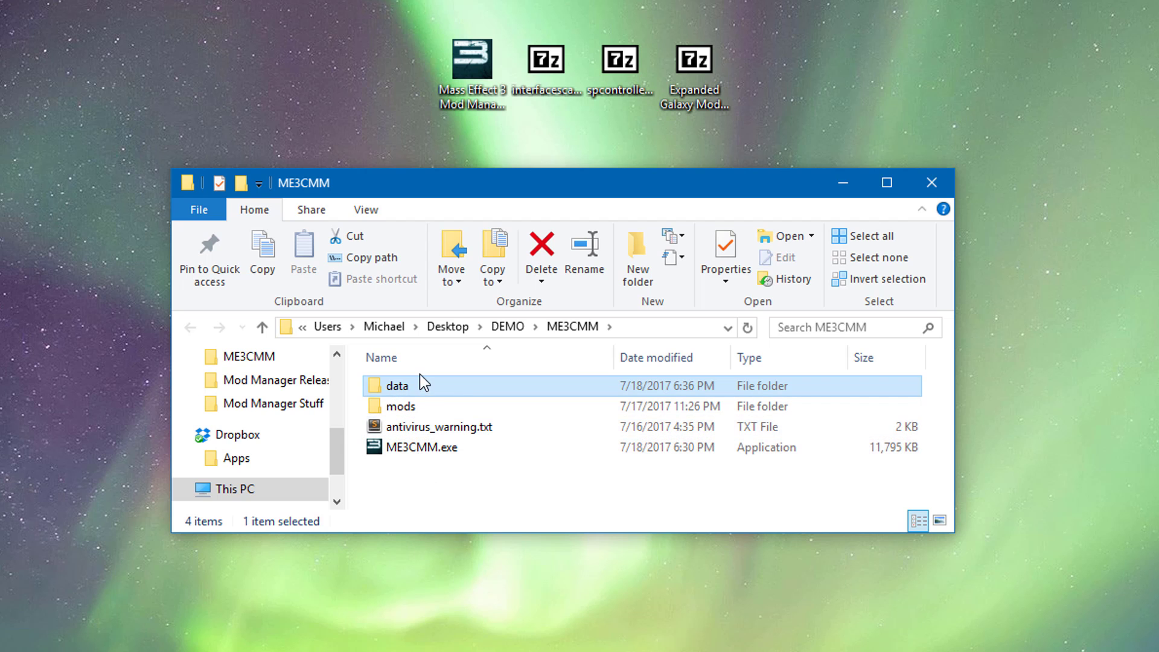
{"action": "left_click", "coordinate": [454, 452]}
{"action": "left_click", "coordinate": [473, 558]}
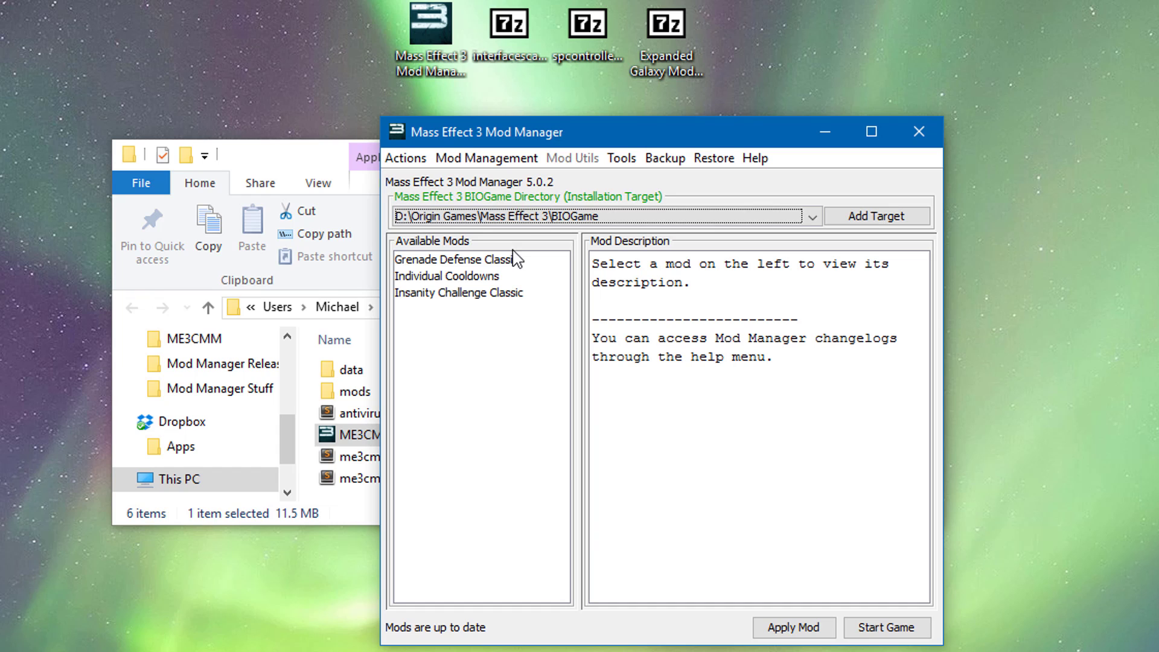
Import the SP Controller Support mod into Mod Manager from the desktop archive spcontrollersupport_2102.7z
{"action": "left_click", "coordinate": [598, 41]}
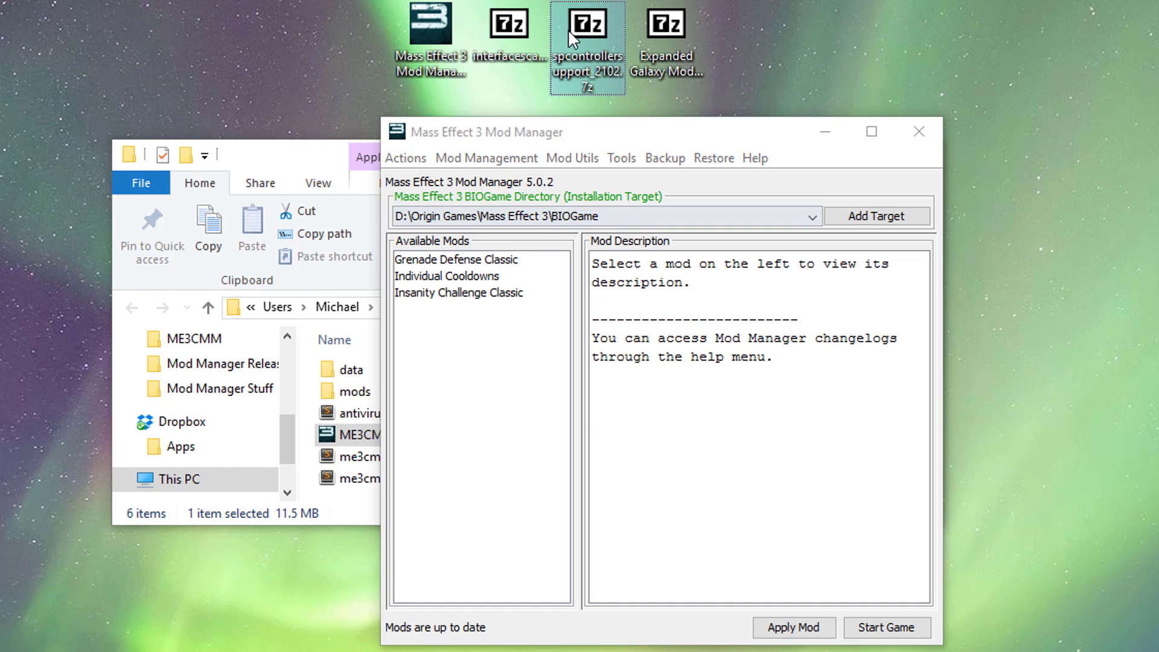
{"action": "left_click_drag", "start_coordinate": [595, 21], "coordinate": [671, 396]}
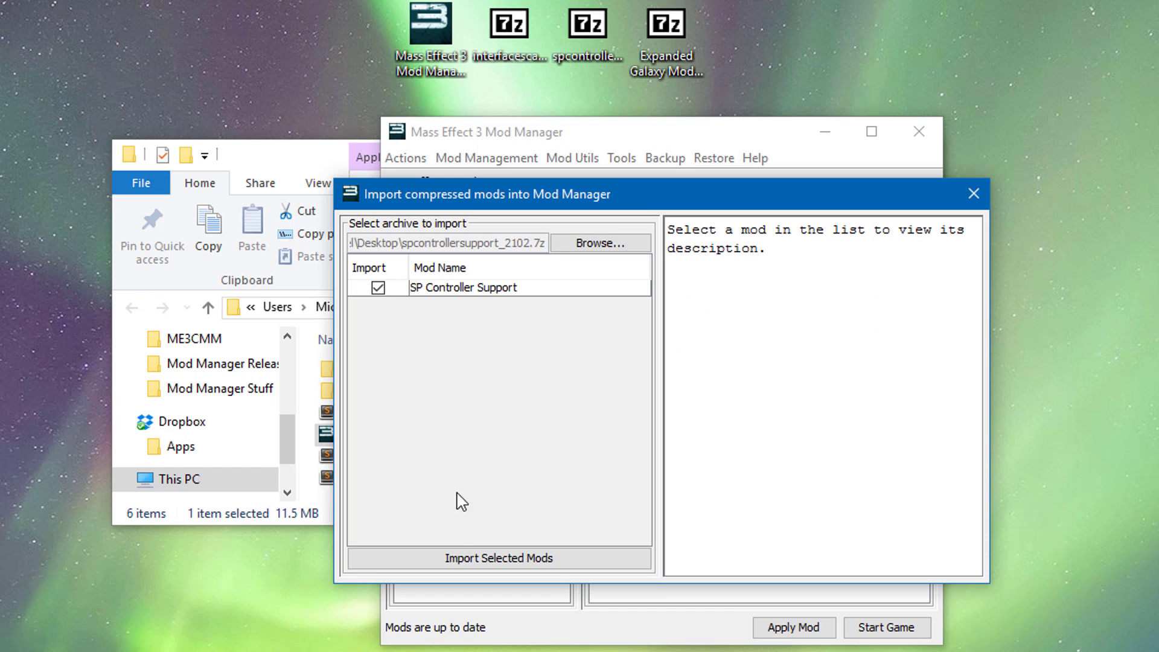
{"action": "left_click", "coordinate": [452, 561]}
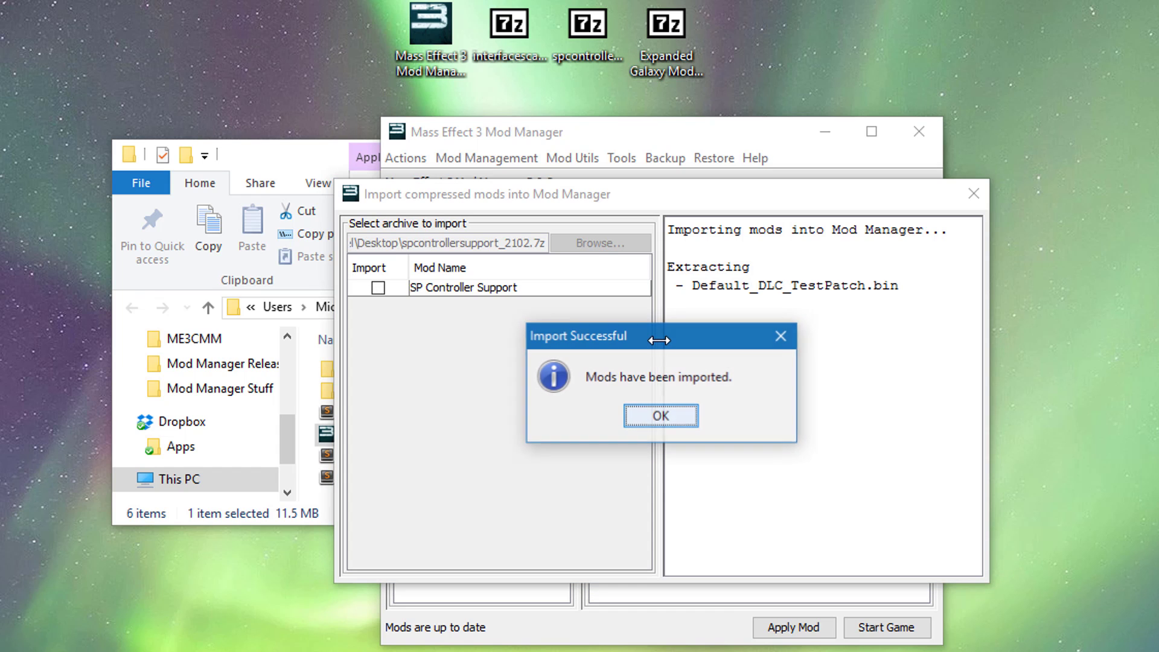
{"action": "left_click", "coordinate": [673, 419]}
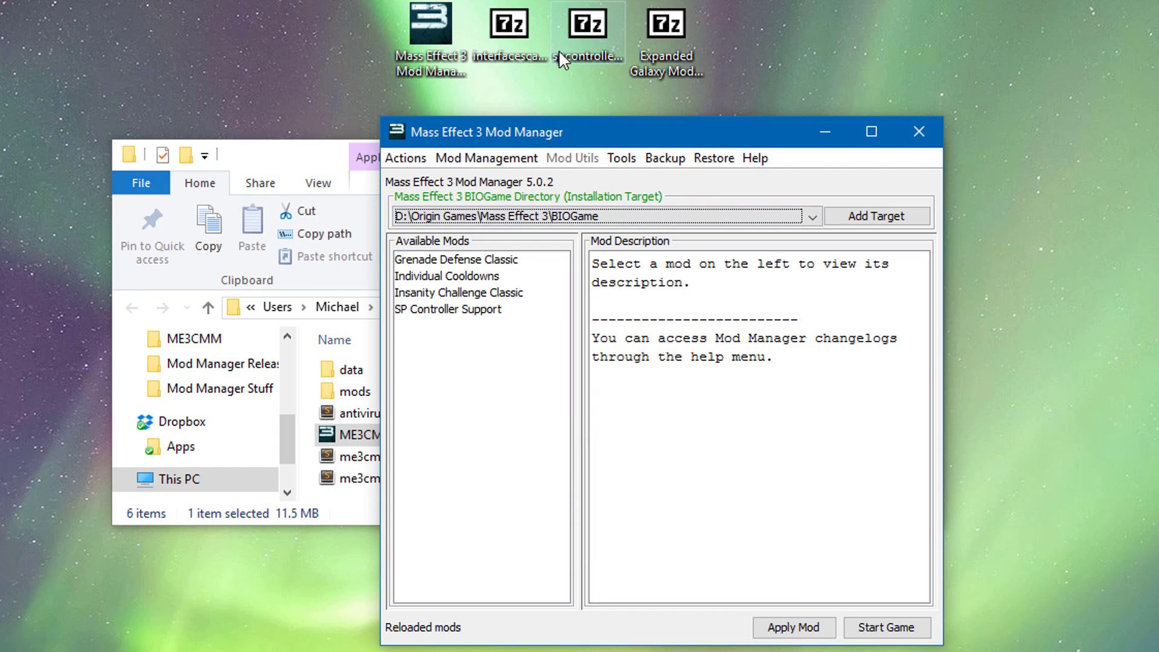
Import the Interface Scaling Add-On into Mod Manager from the desktop archive interfacescalingshared_1091.7z
{"action": "left_click", "coordinate": [518, 48]}
{"action": "left_click_drag", "start_coordinate": [518, 48], "coordinate": [616, 372]}
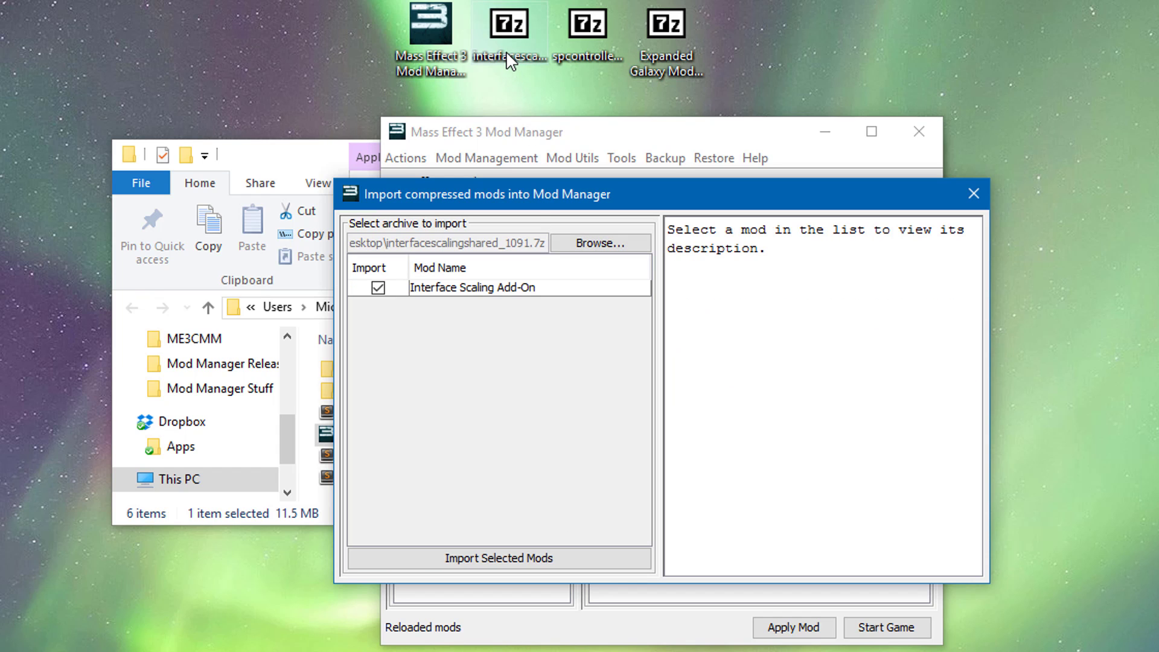
{"action": "left_click", "coordinate": [520, 558]}
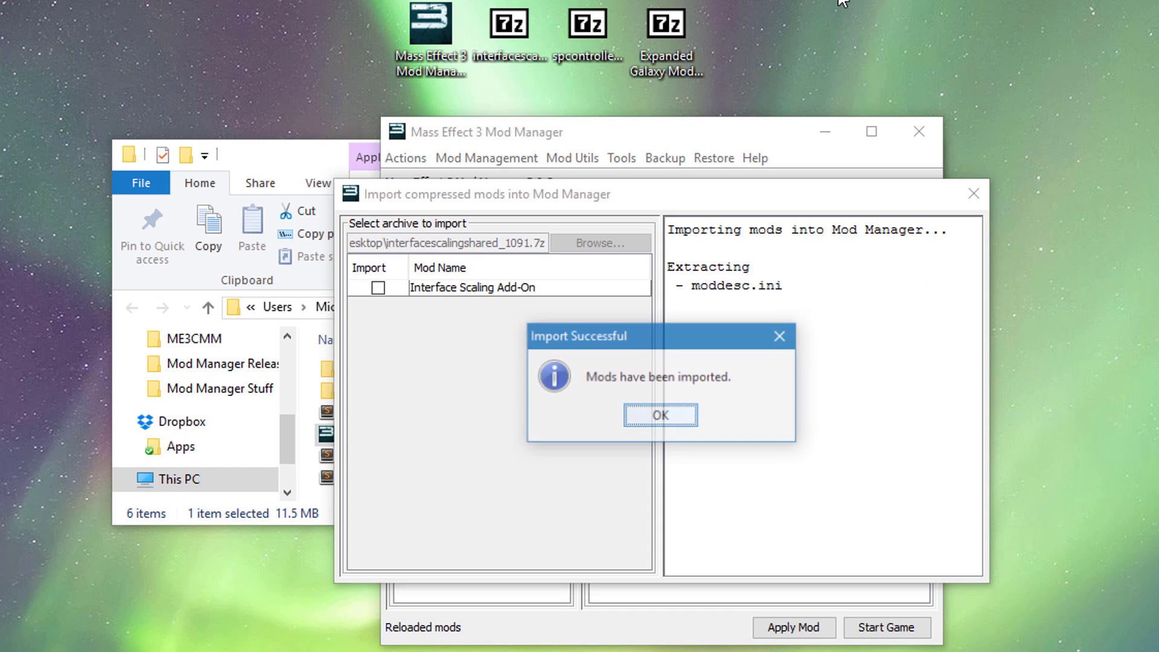
{"action": "left_click", "coordinate": [660, 417]}
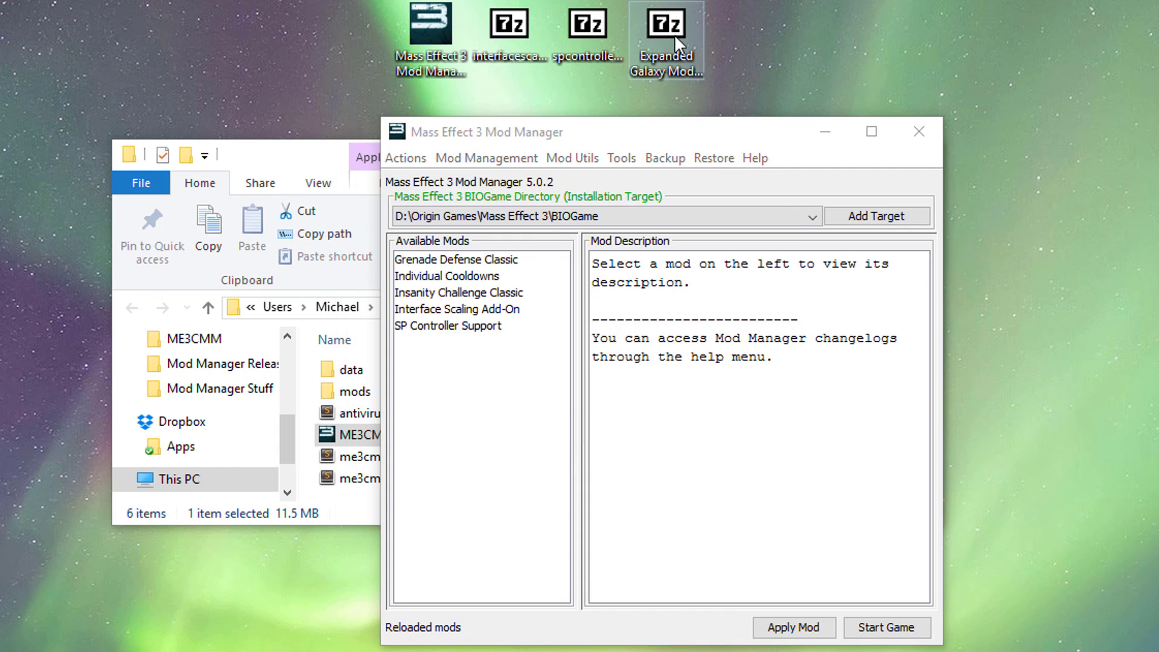
Import the Expanded Galaxy Mod into Mod Manager from the desktop archive Expanded Galaxy Mod_1.086.7z
{"action": "left_click_drag", "start_coordinate": [677, 42], "coordinate": [660, 386]}
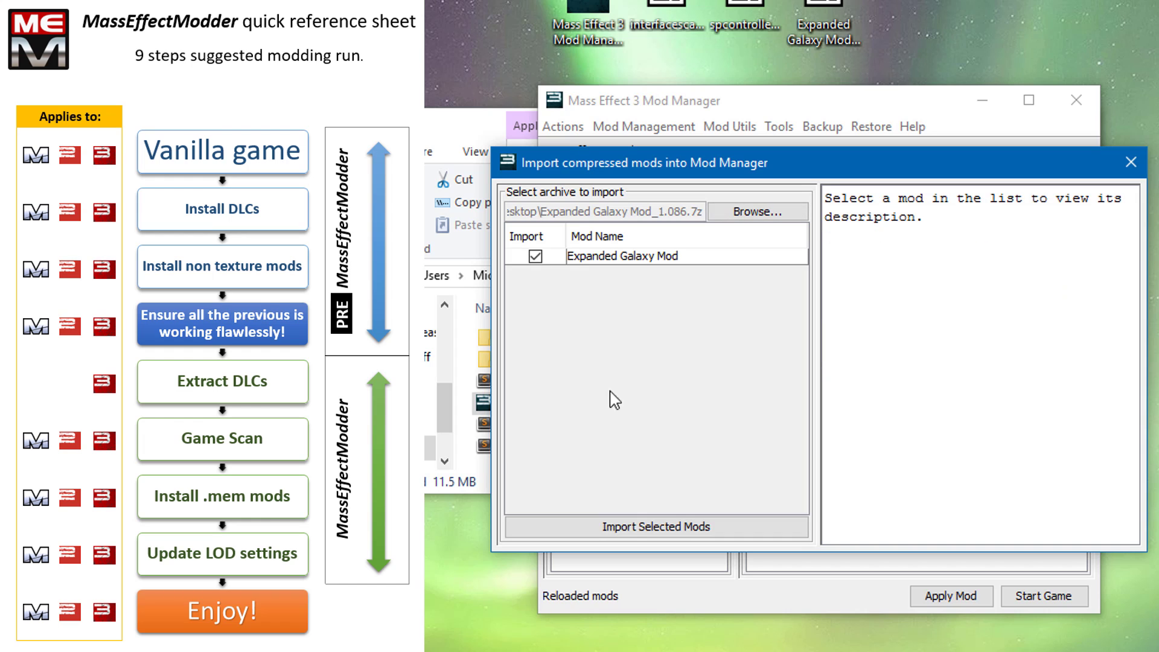
{"action": "left_click", "coordinate": [666, 527]}
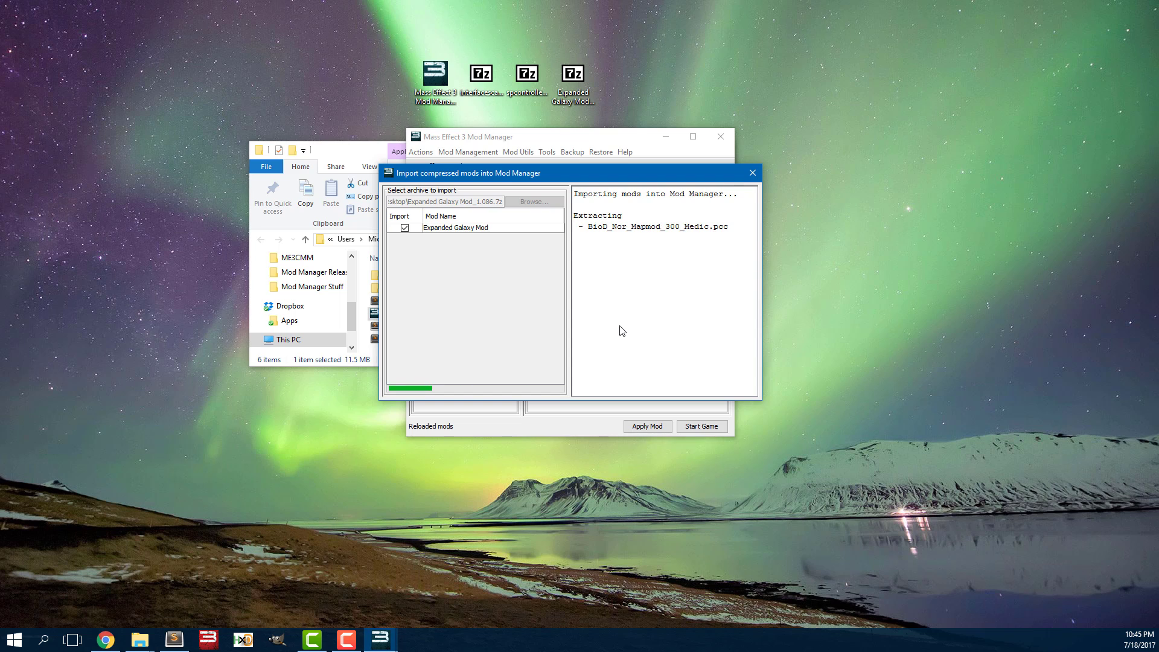
{"action": "left_click_drag", "start_coordinate": [631, 179], "coordinate": [273, 140]}
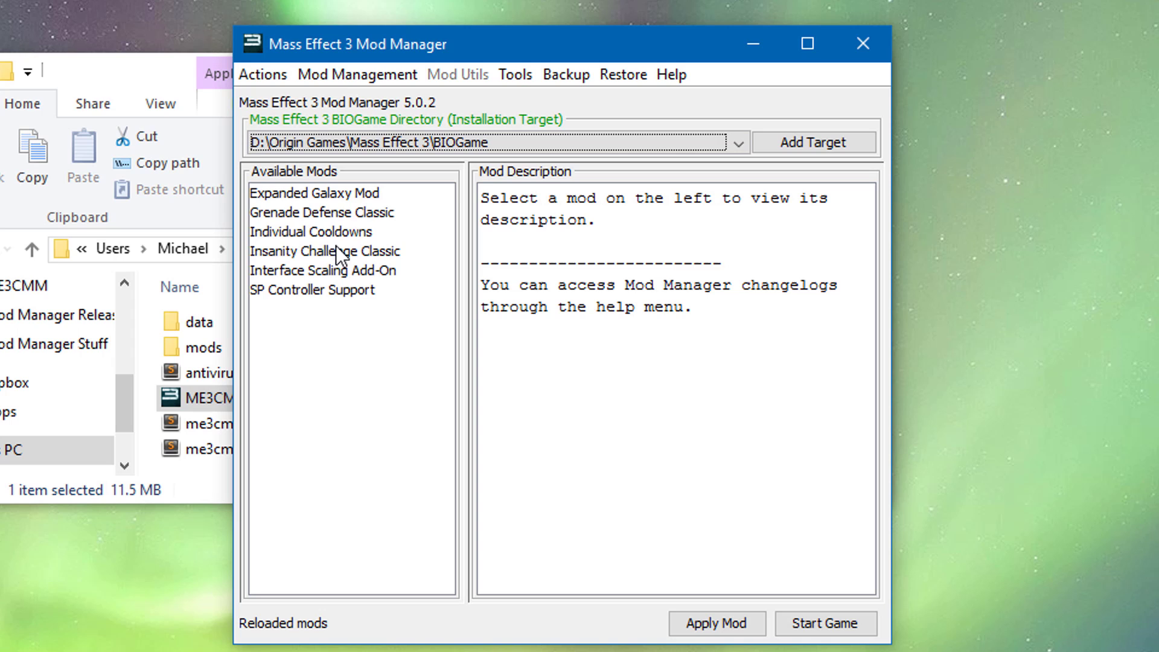
Read the descriptions of the three imported mods, checking the configuration notes for Expanded Galaxy Mod and SP Controller Support
{"action": "left_click", "coordinate": [360, 198]}
{"action": "left_click", "coordinate": [340, 285]}
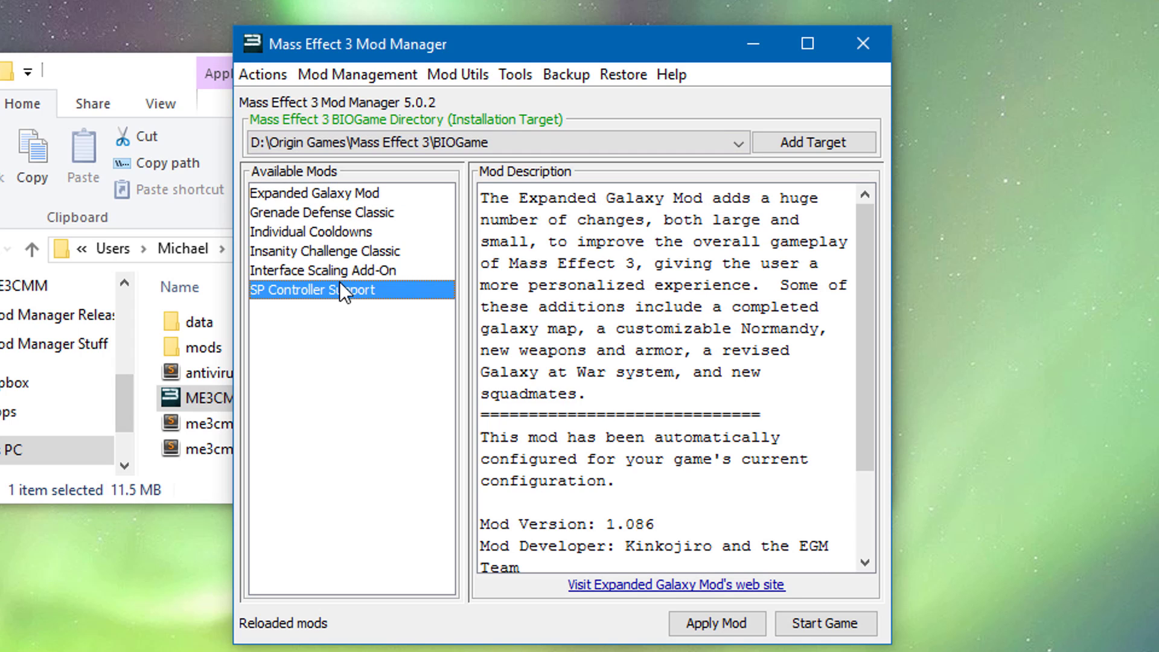
{"action": "left_click", "coordinate": [342, 275]}
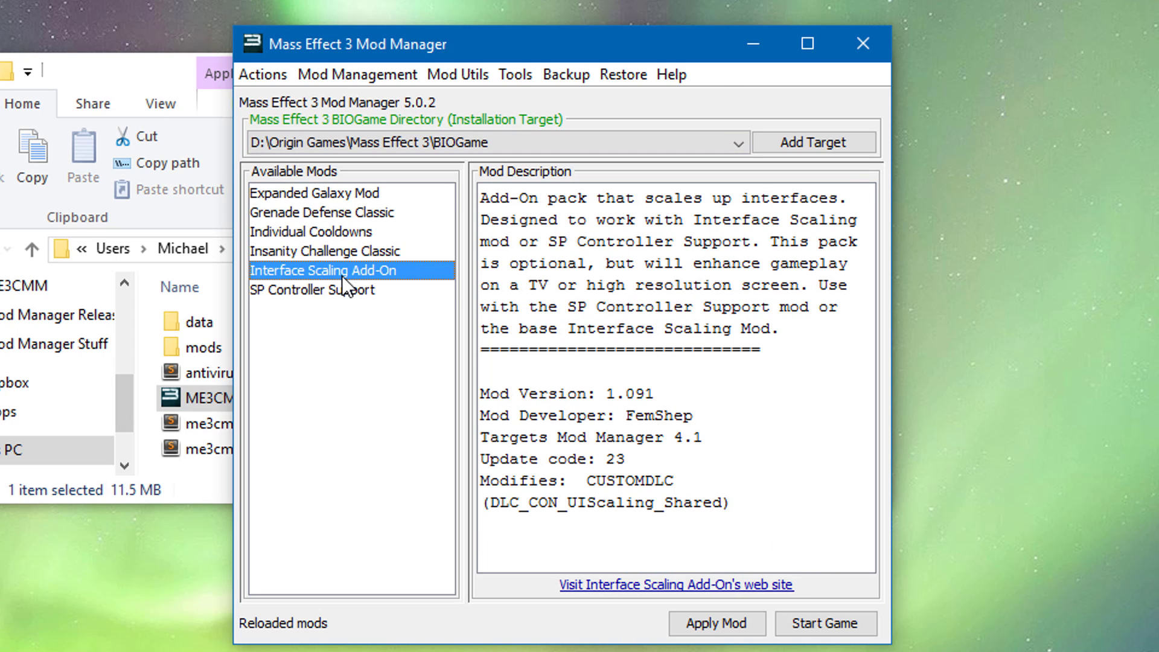
{"action": "left_click", "coordinate": [323, 303]}
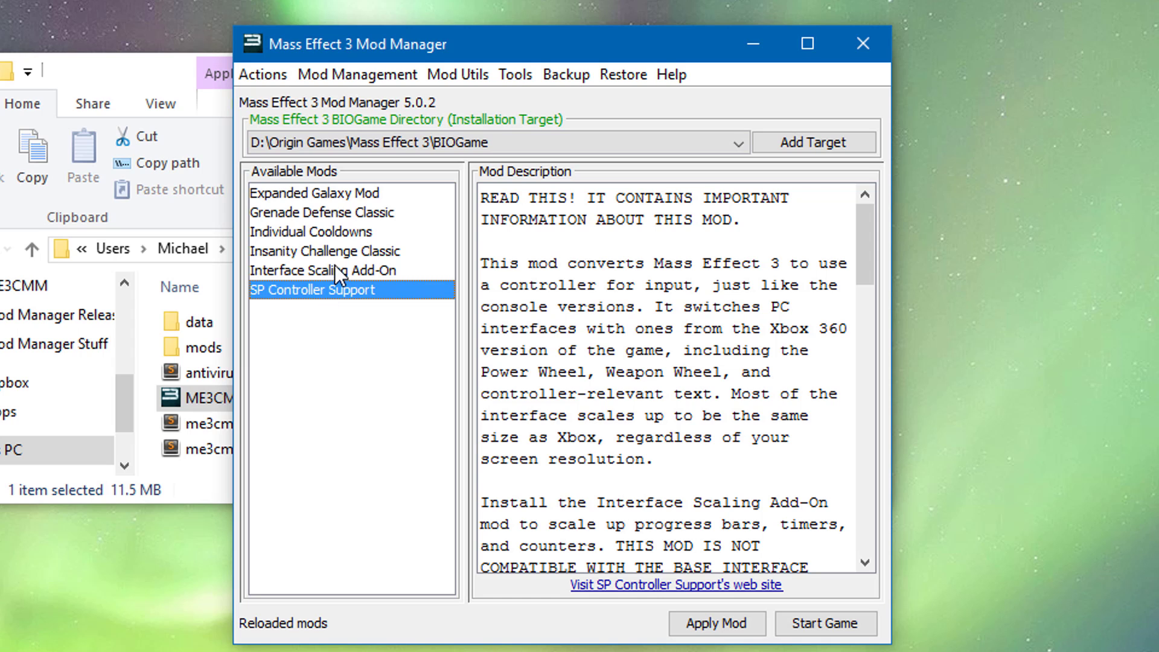
{"action": "left_click", "coordinate": [378, 187]}
{"action": "scroll", "coordinate": [603, 302], "scroll_direction": "down", "scroll_amount": 2}
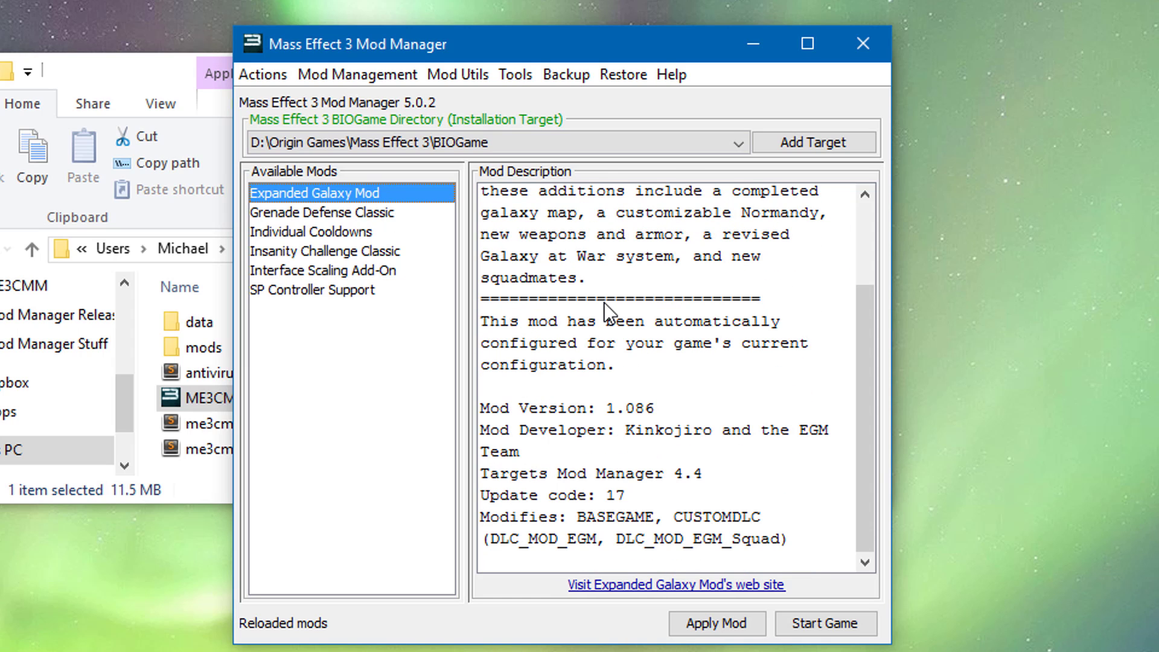
{"action": "scroll", "coordinate": [604, 302], "scroll_direction": "up", "scroll_amount": 2}
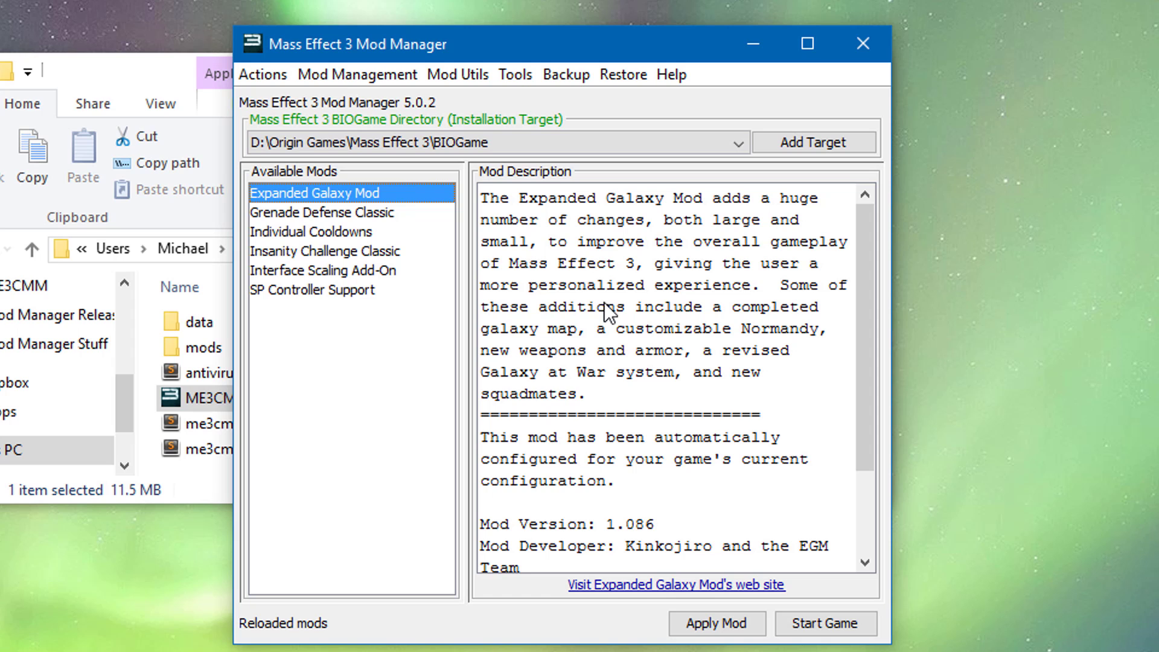
{"action": "left_click", "coordinate": [363, 290]}
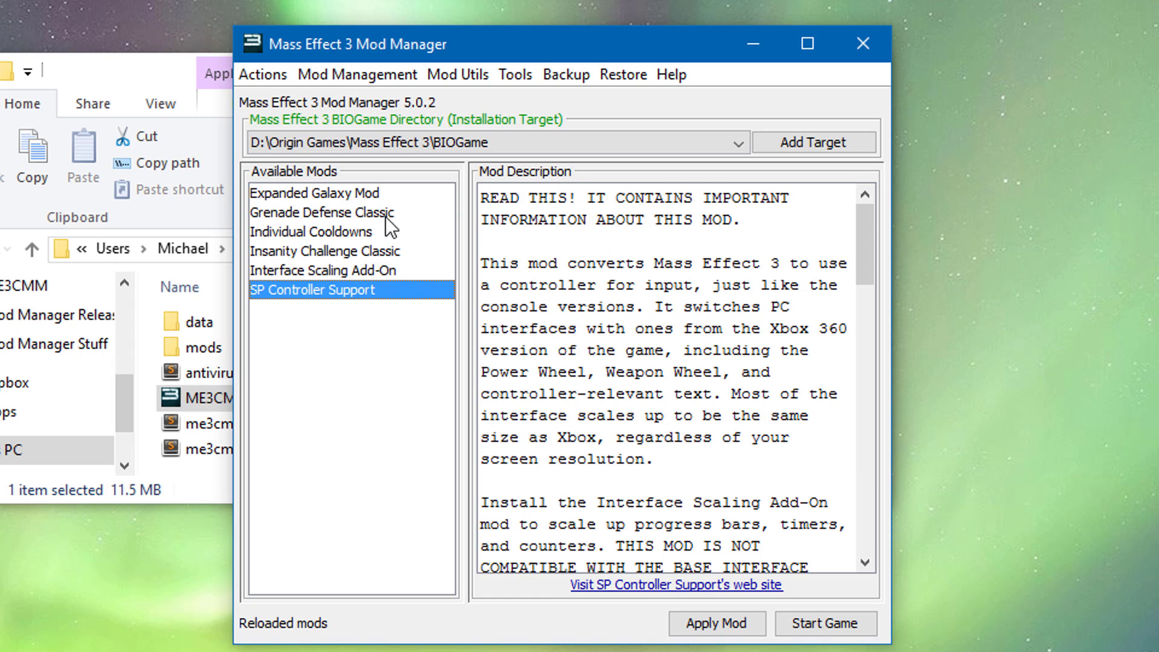
{"action": "scroll", "coordinate": [554, 416], "scroll_direction": "down", "scroll_amount": 6}
{"action": "scroll", "coordinate": [564, 420], "scroll_direction": "down", "scroll_amount": 7}
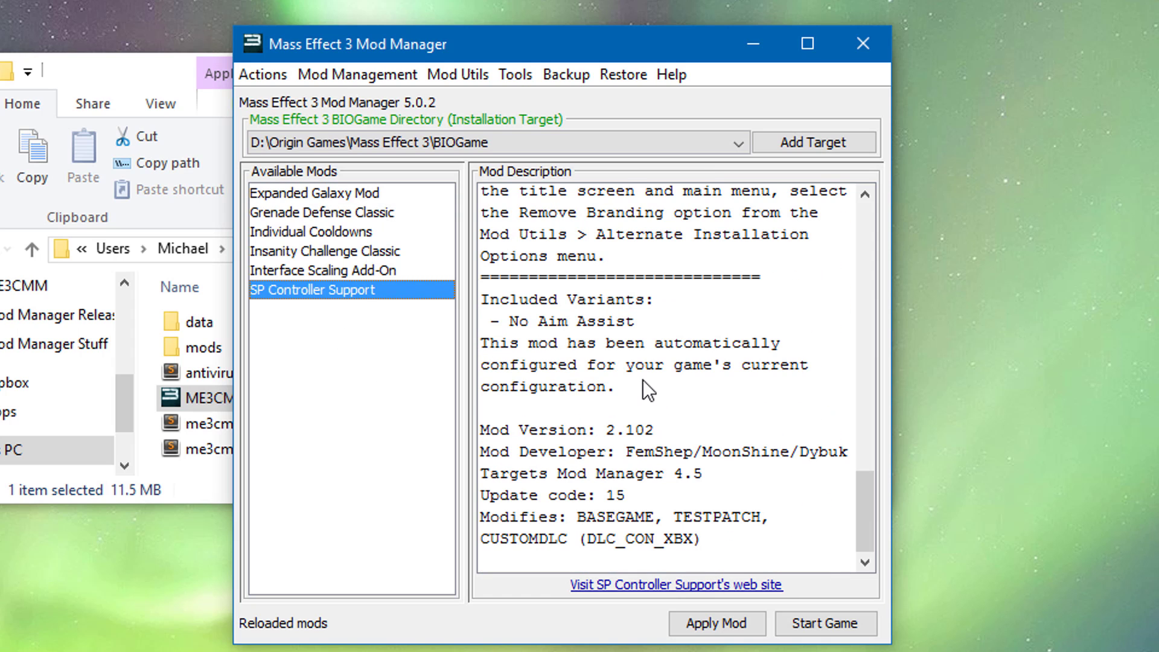
{"action": "left_click_drag", "start_coordinate": [616, 387], "coordinate": [559, 398]}
Apply the Interface Scaling Add-On to the game, followed by the Expanded Galaxy Mod
{"action": "left_click", "coordinate": [355, 270]}
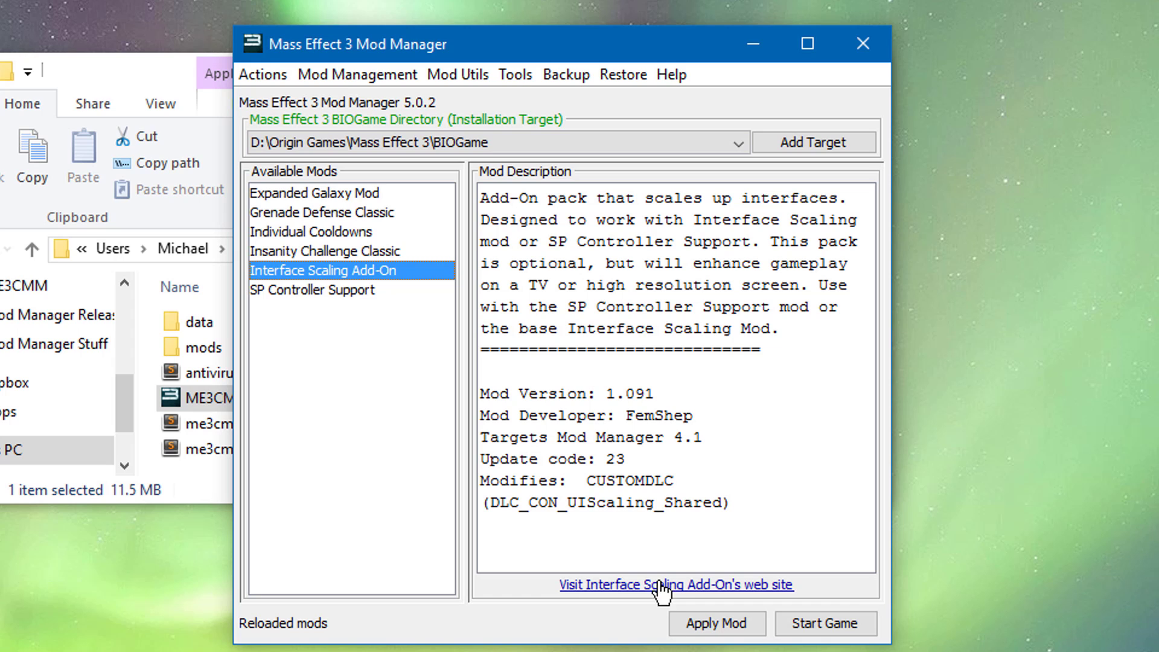
{"action": "left_click", "coordinate": [683, 619]}
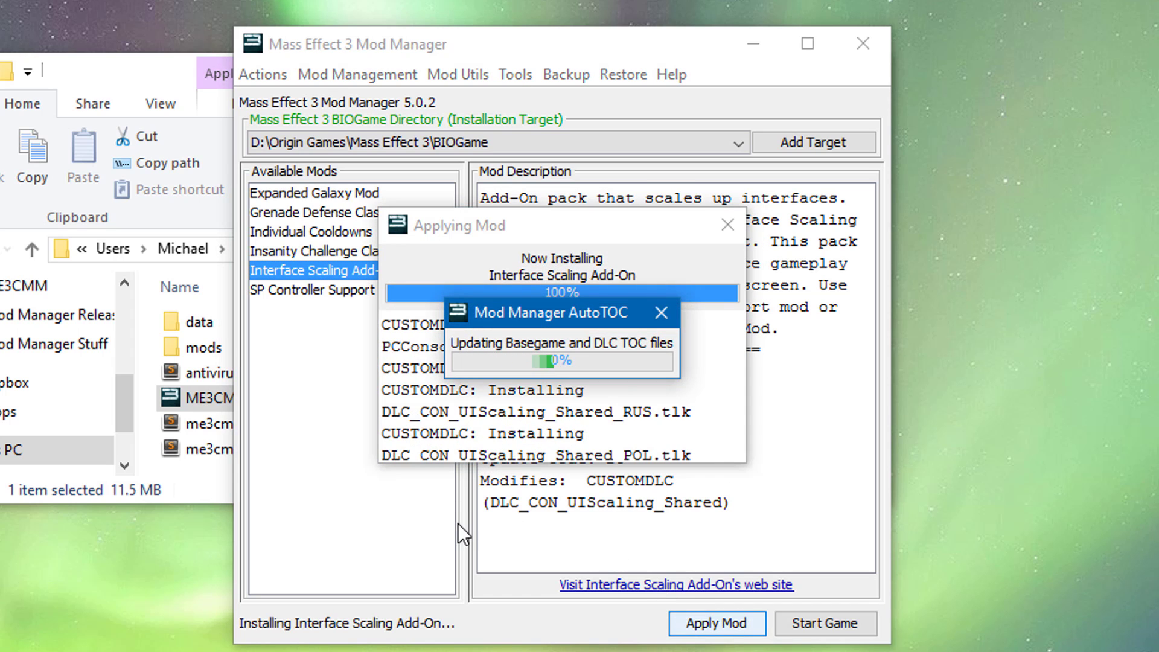
{"action": "left_click", "coordinate": [396, 199]}
{"action": "scroll", "coordinate": [633, 430], "scroll_direction": "down", "scroll_amount": 2}
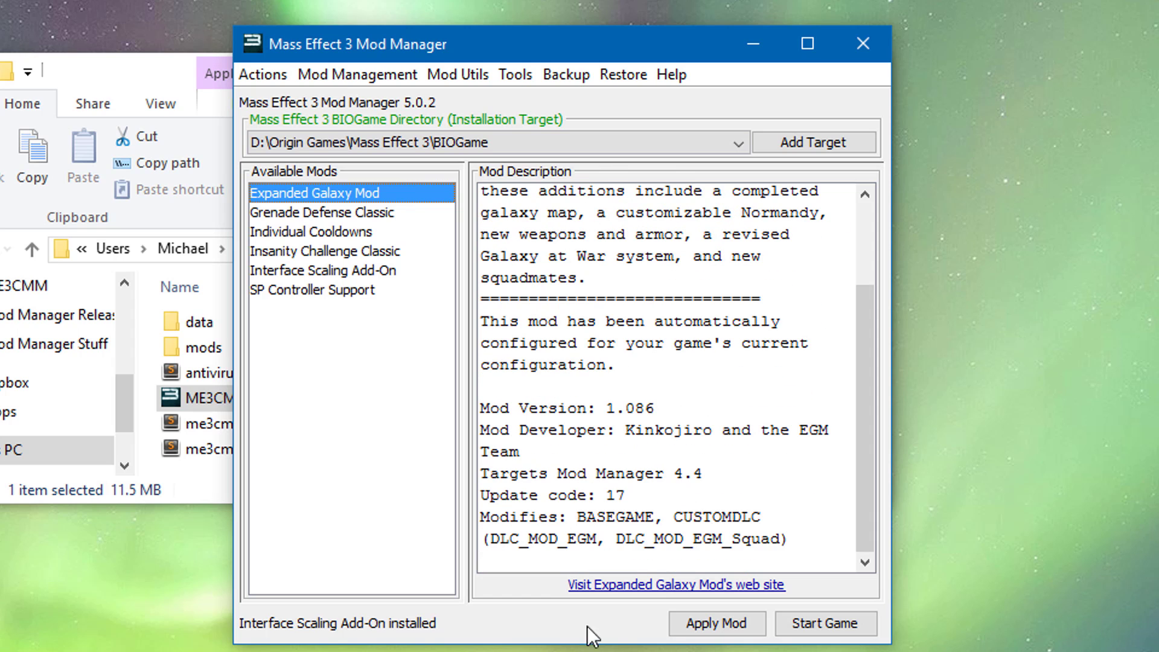
{"action": "left_click", "coordinate": [722, 628]}
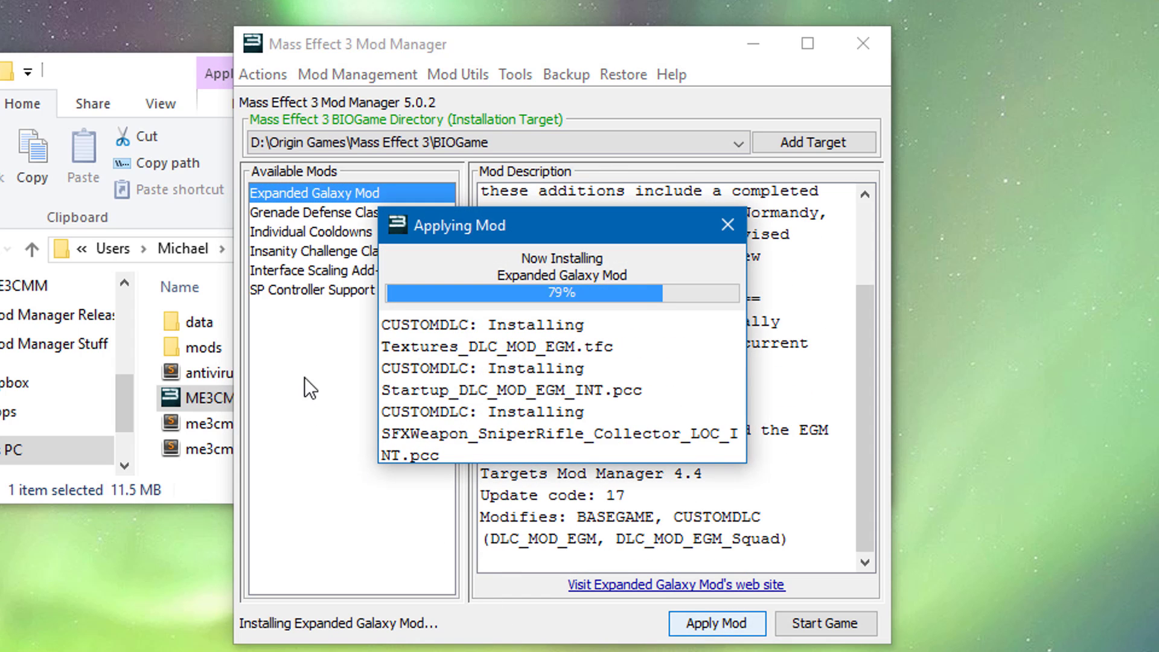
Check SP Controller Support's description and available variants, and apply the mod to the game with a backup of the TESTPATCH DLC
{"action": "left_click", "coordinate": [313, 291]}
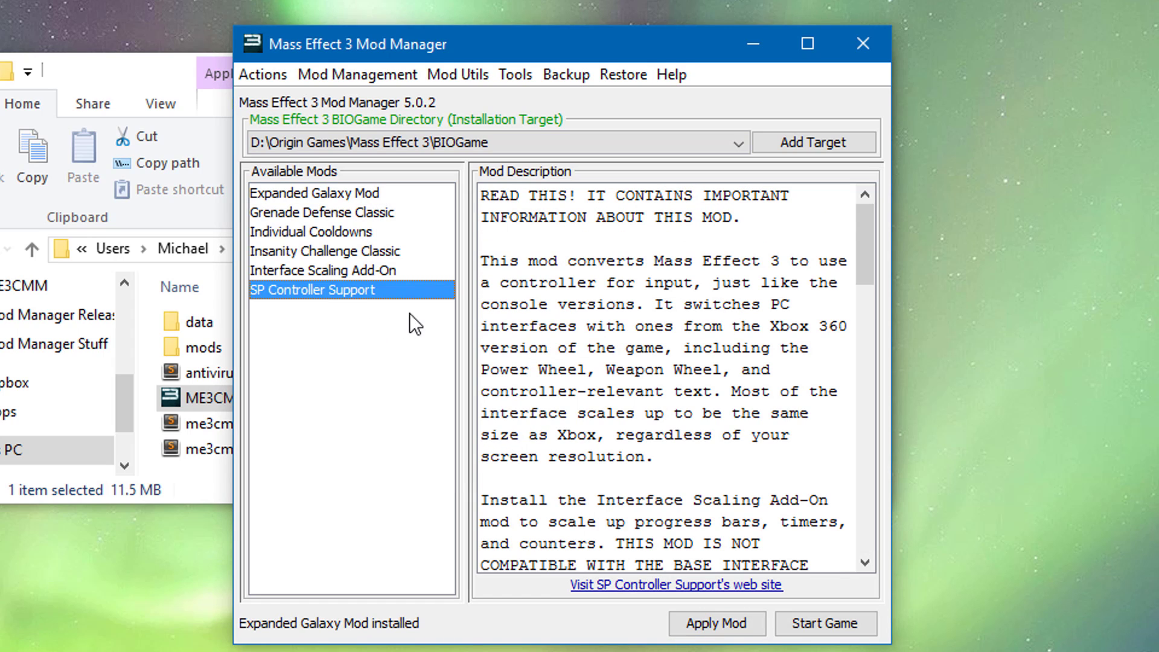
{"action": "scroll", "coordinate": [679, 304], "scroll_direction": "down", "scroll_amount": 15}
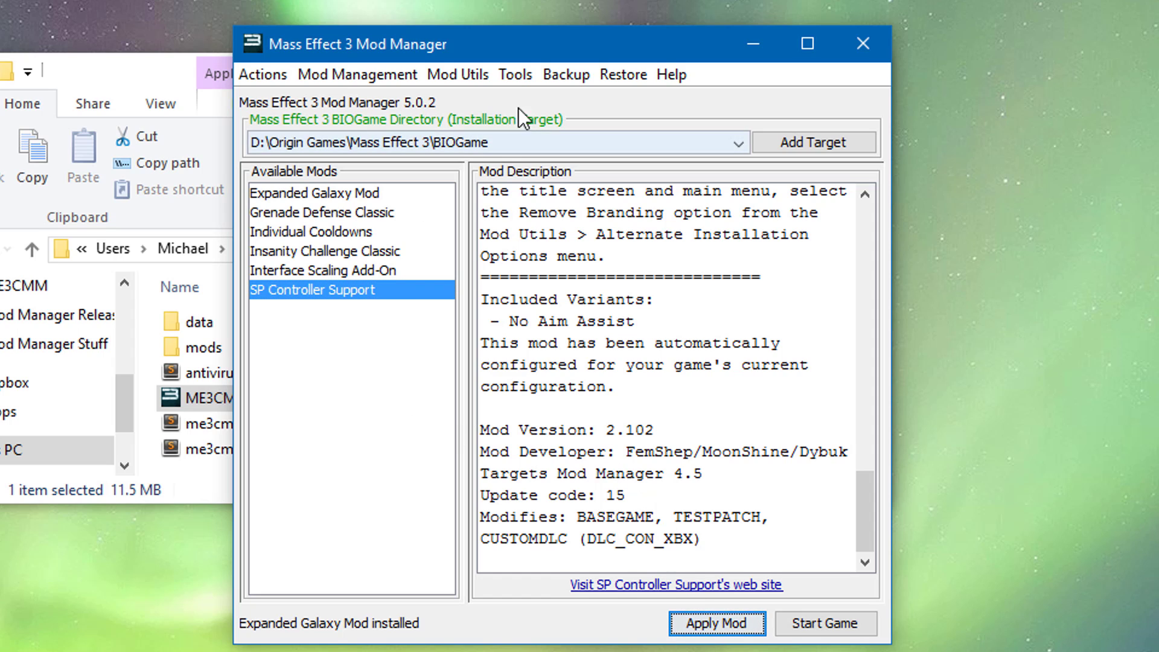
{"action": "right_click", "coordinate": [334, 288]}
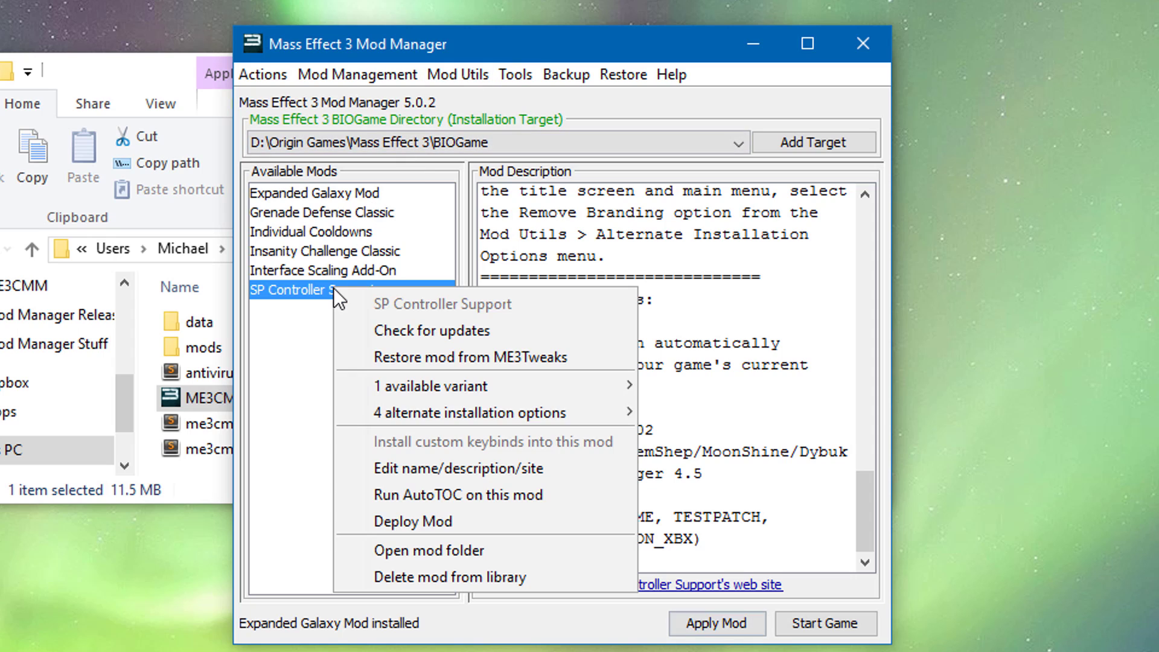
{"action": "mouse_move", "coordinate": [410, 414]}
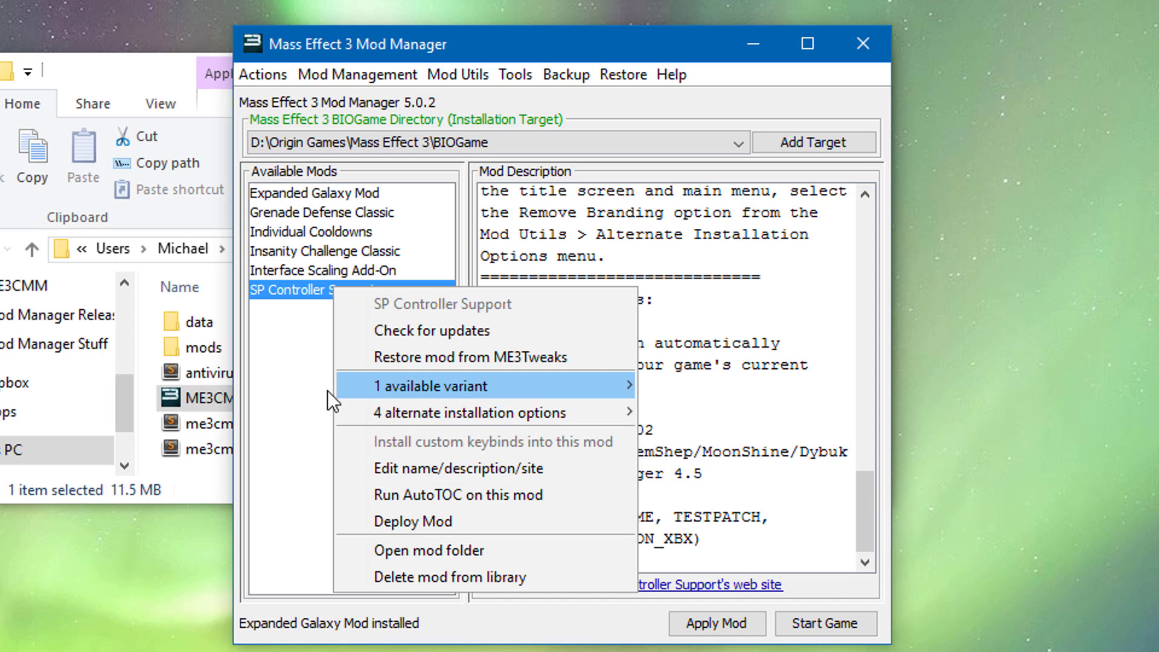
{"action": "mouse_move", "coordinate": [327, 390]}
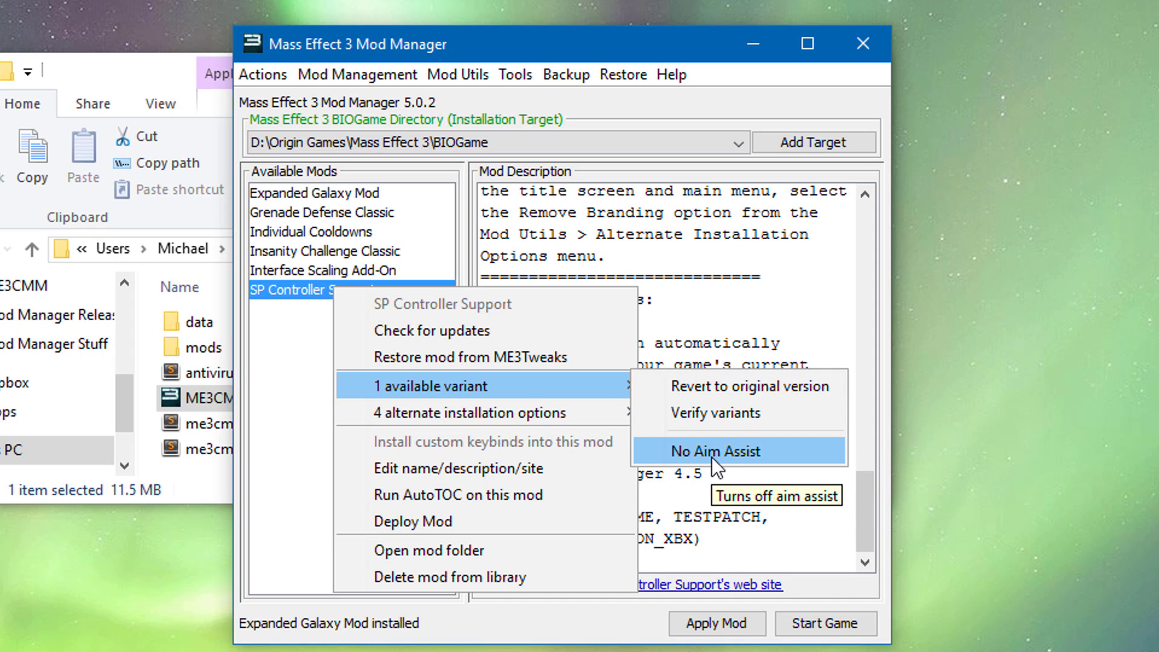
{"action": "left_click", "coordinate": [315, 393]}
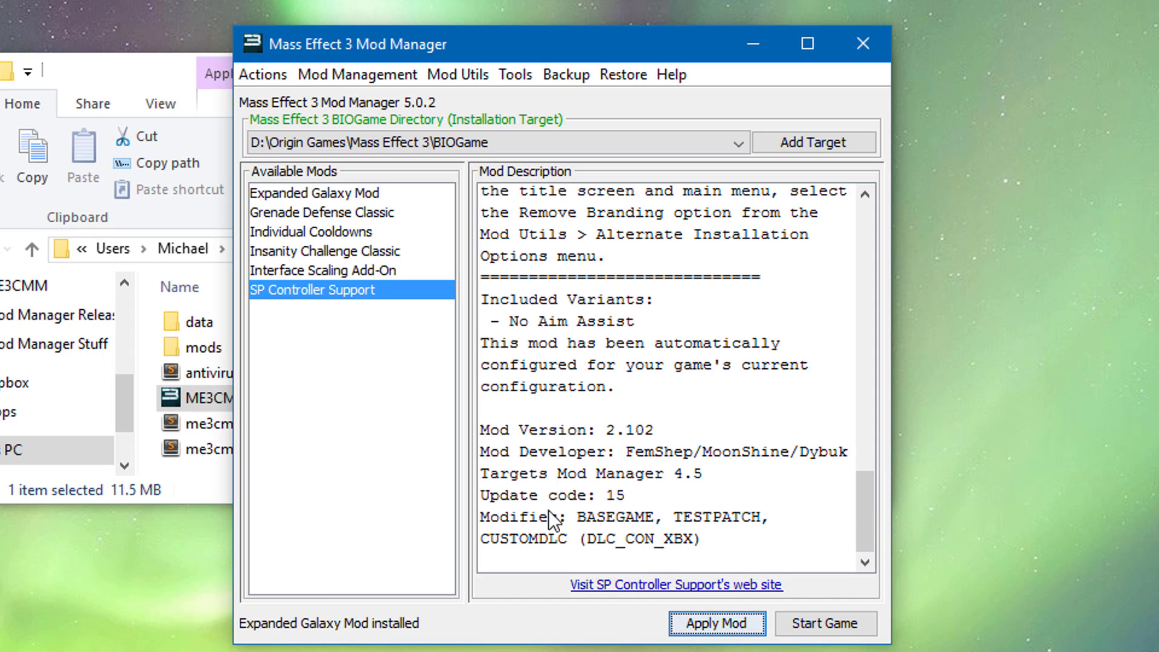
{"action": "left_click", "coordinate": [712, 625]}
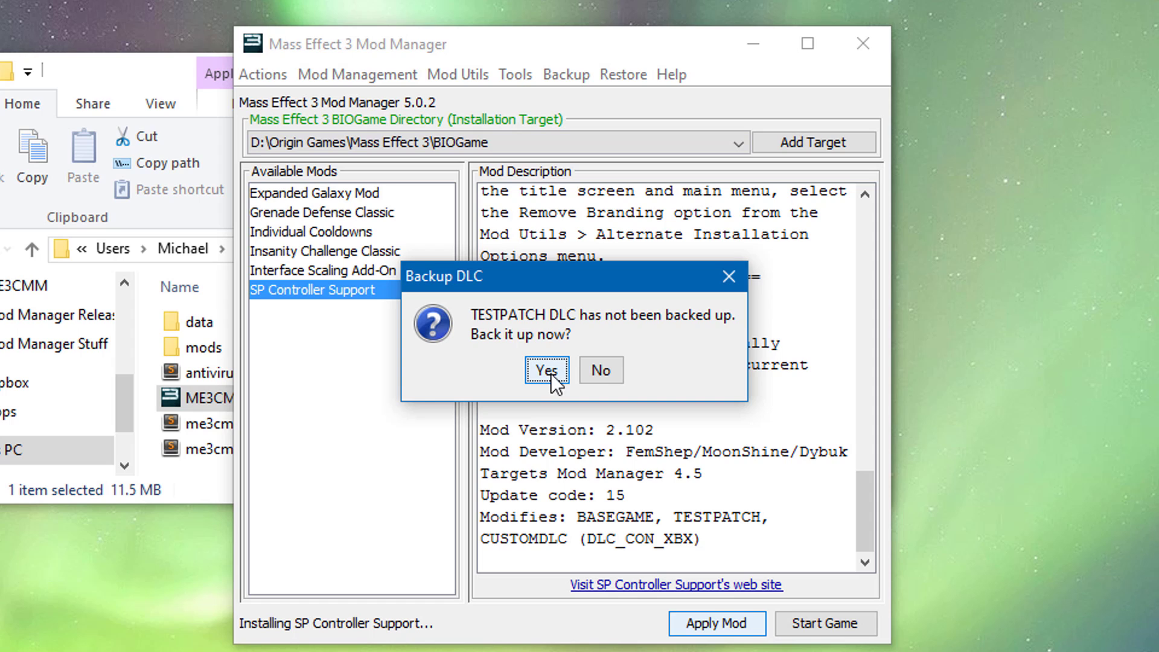
{"action": "left_click", "coordinate": [547, 371]}
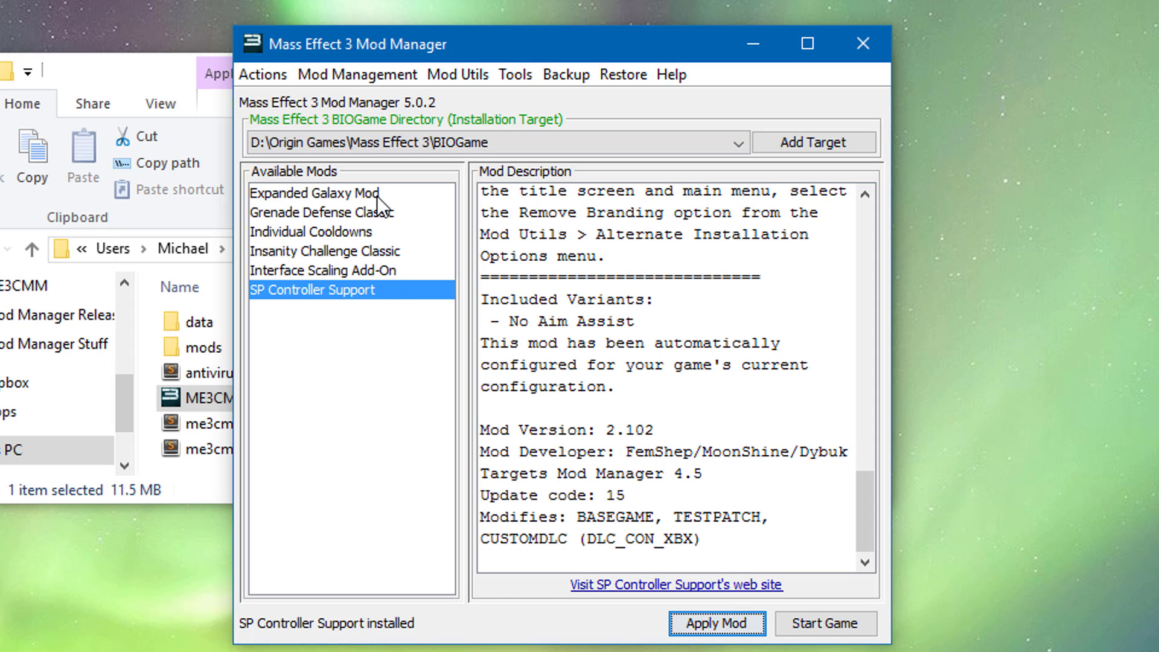
Generate a GUI compatibility mod named EGMSPCOMPAT from the Custom DLC Conflict Detector and apply it to the game
{"action": "left_click", "coordinate": [361, 76]}
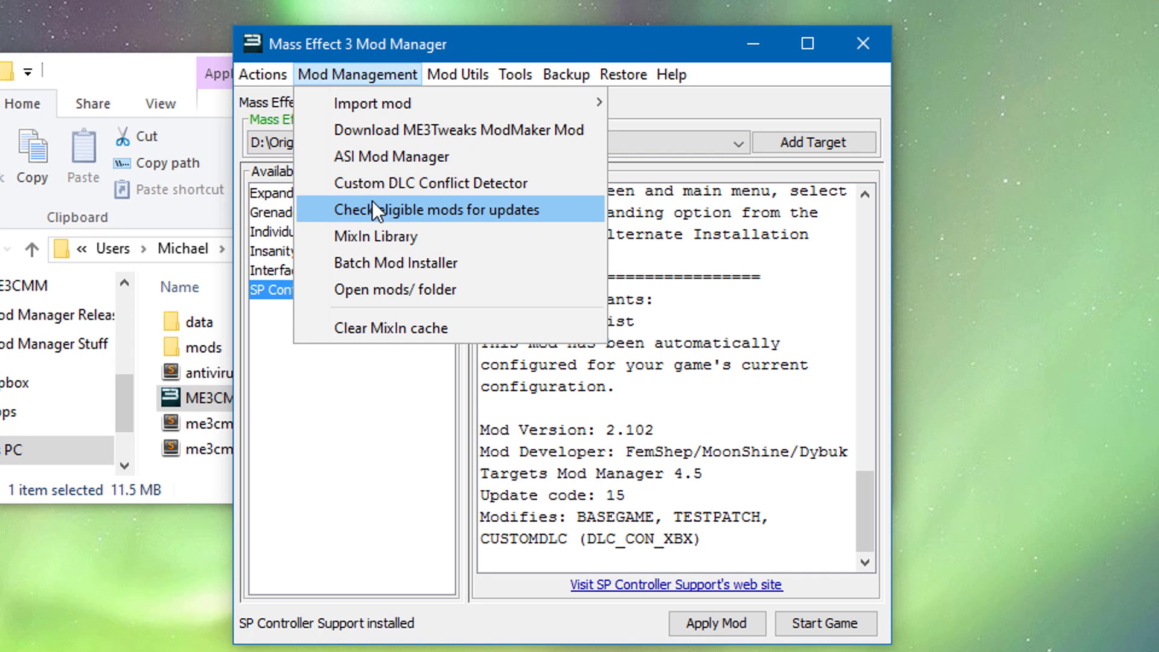
{"action": "left_click", "coordinate": [379, 182]}
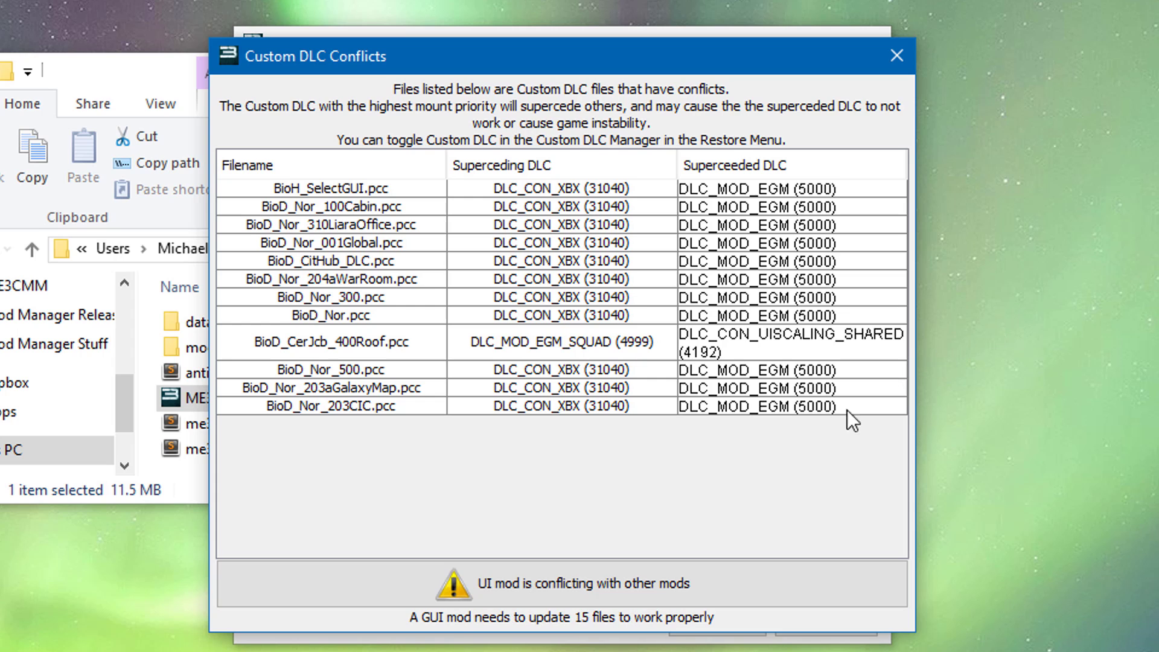
{"action": "left_click", "coordinate": [522, 608]}
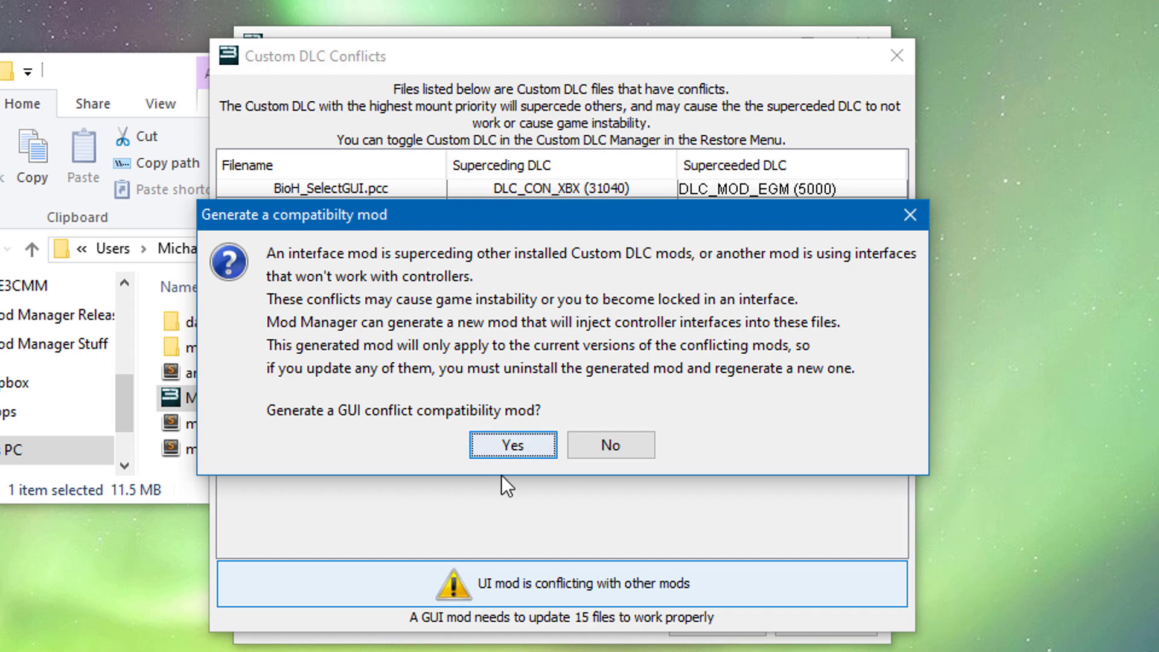
{"action": "left_click", "coordinate": [501, 442]}
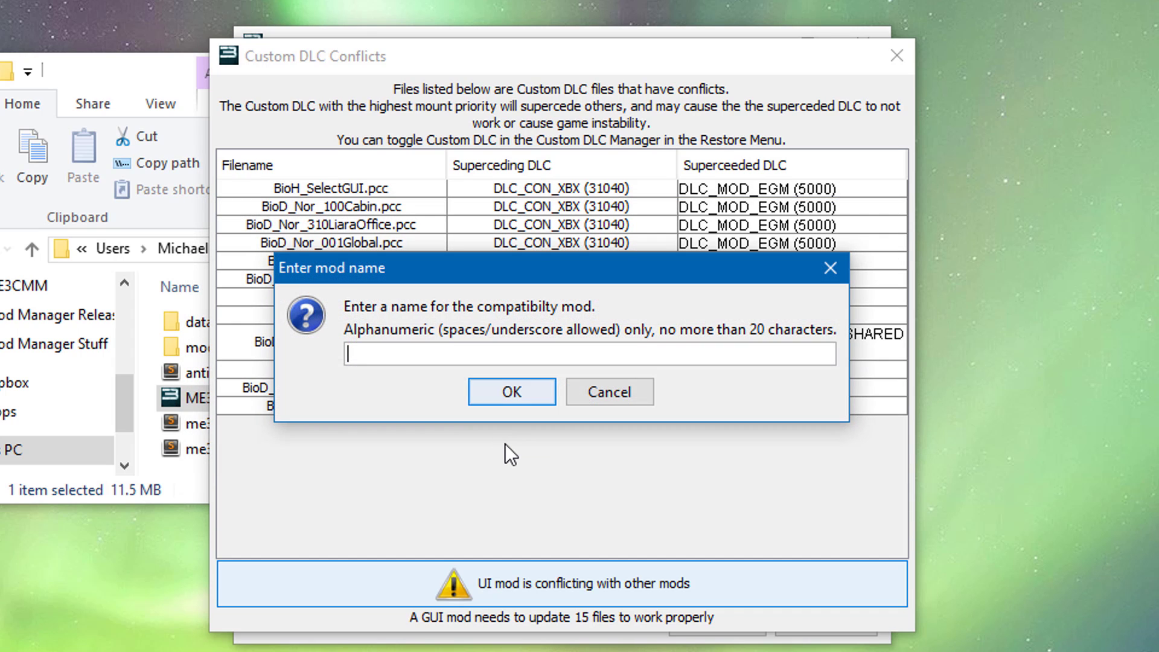
{"action": "type", "text": "EGMSPCOMPAT"}
{"action": "key", "text": "Return"}
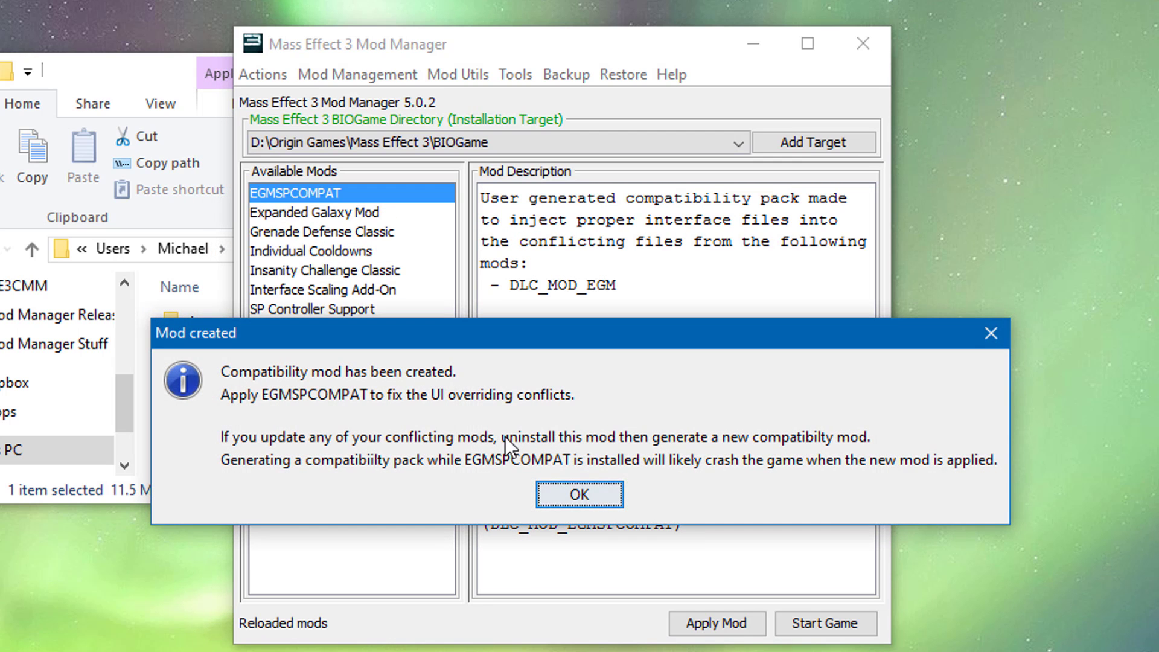
{"action": "left_click", "coordinate": [560, 499]}
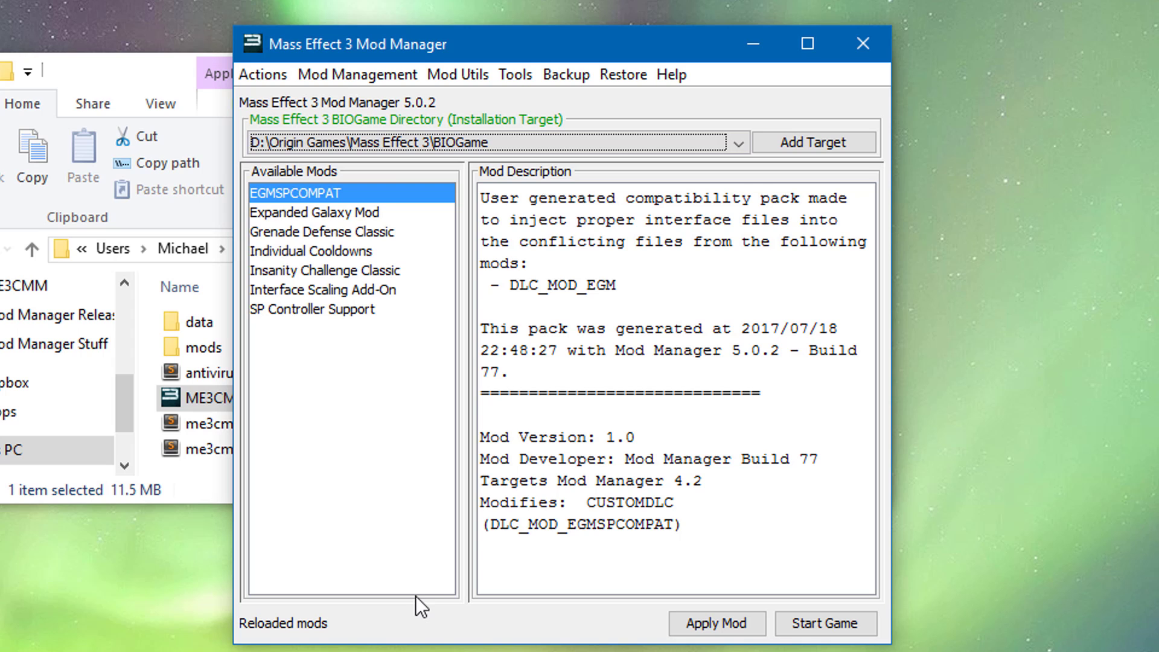
{"action": "left_click", "coordinate": [727, 625]}
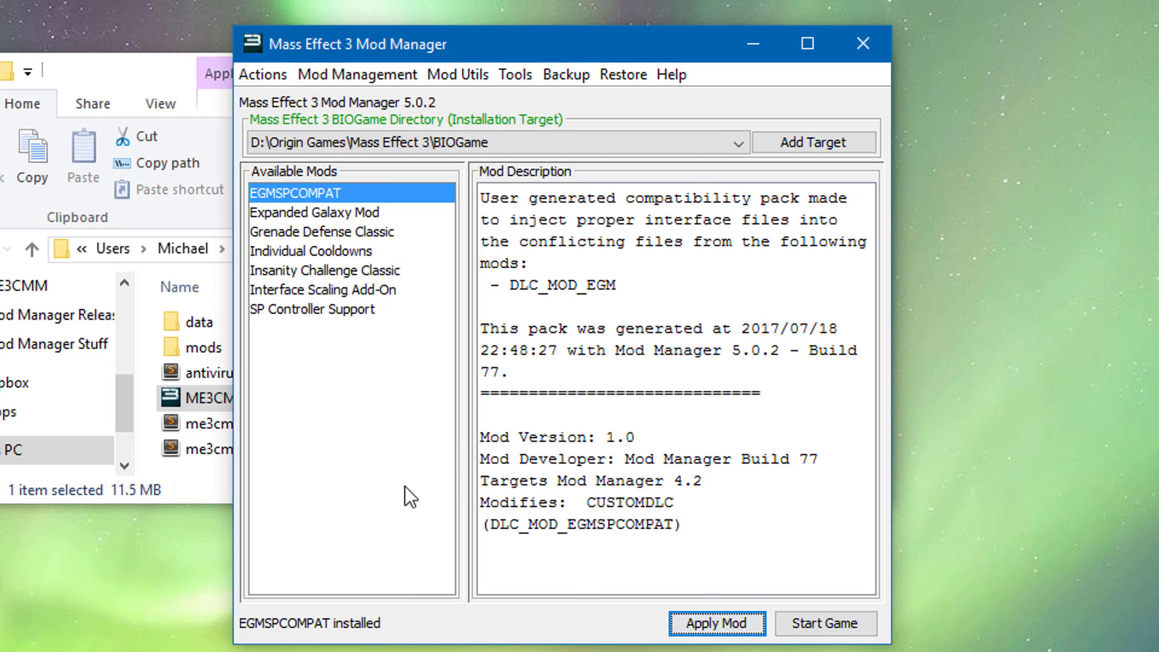
Review the installed custom DLCs and their mount priorities in the Custom DLC Manager
{"action": "left_click", "coordinate": [612, 76]}
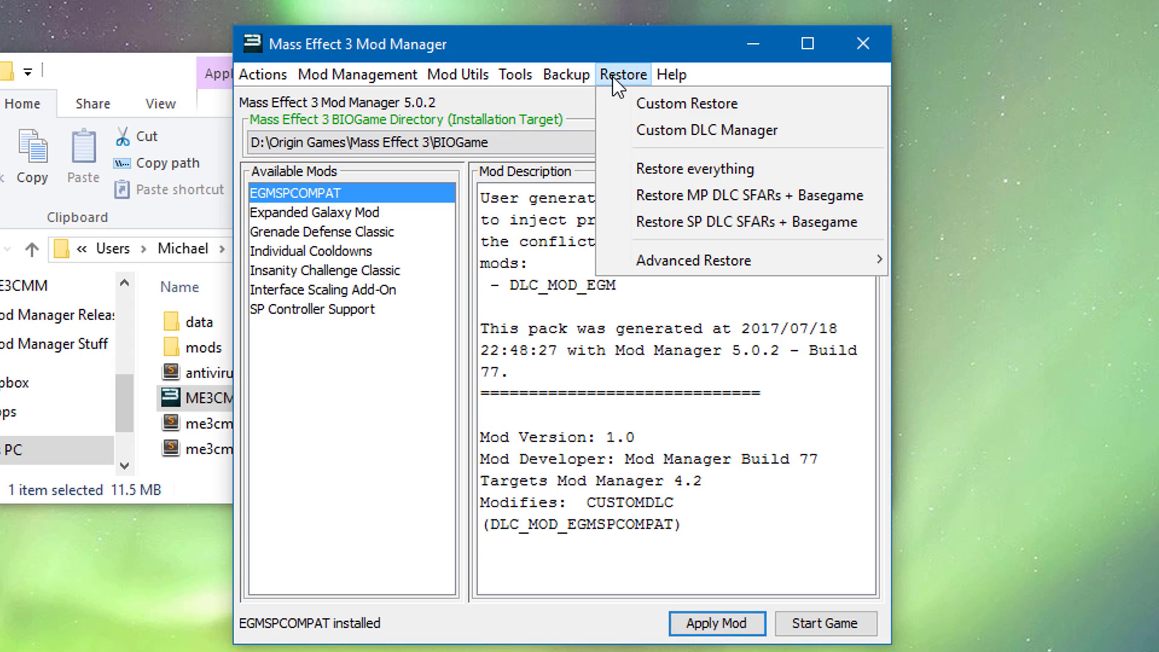
{"action": "left_click", "coordinate": [636, 131]}
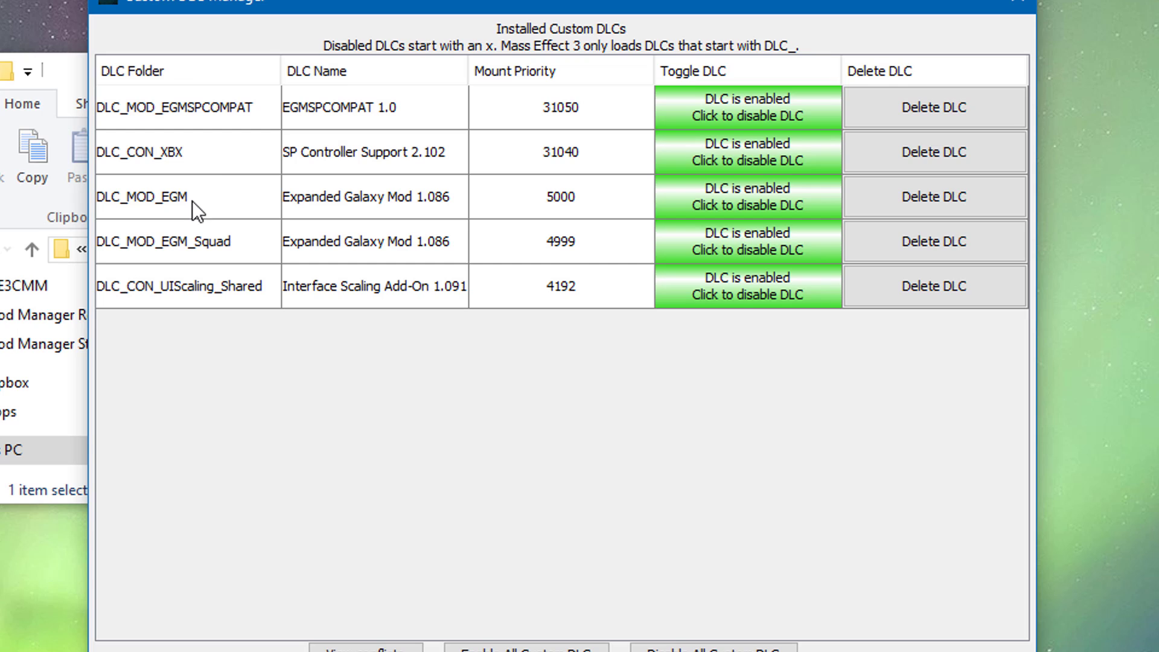
{"action": "left_click", "coordinate": [338, 151]}
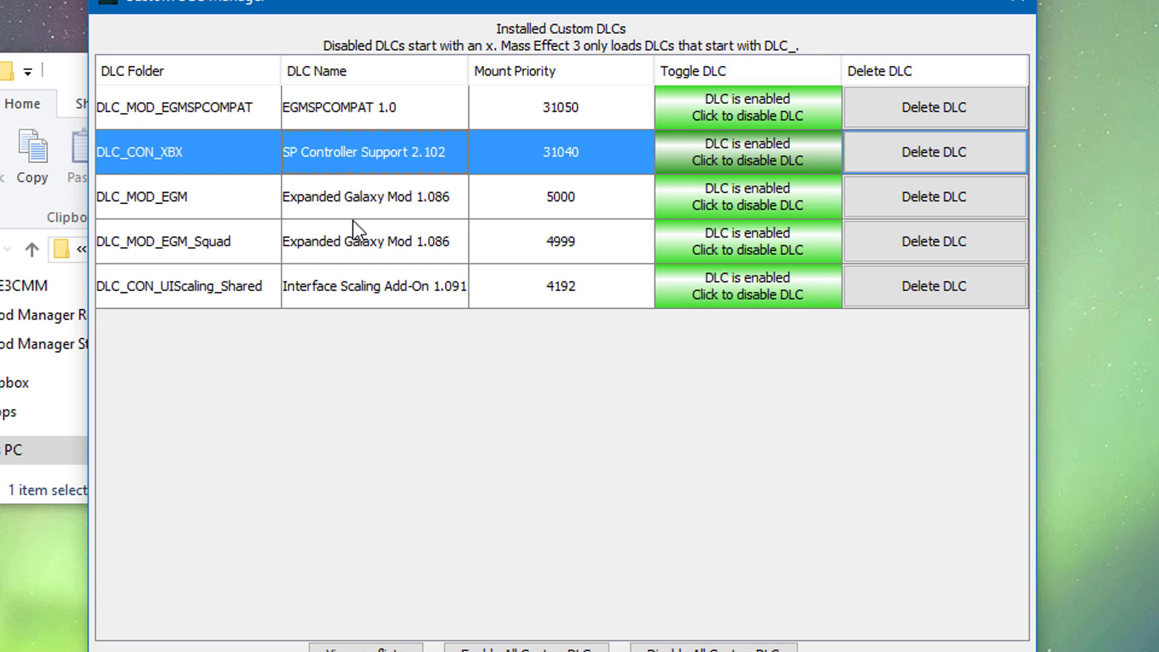
{"action": "left_click", "coordinate": [374, 192]}
{"action": "left_click", "coordinate": [366, 246]}
{"action": "left_click", "coordinate": [365, 293]}
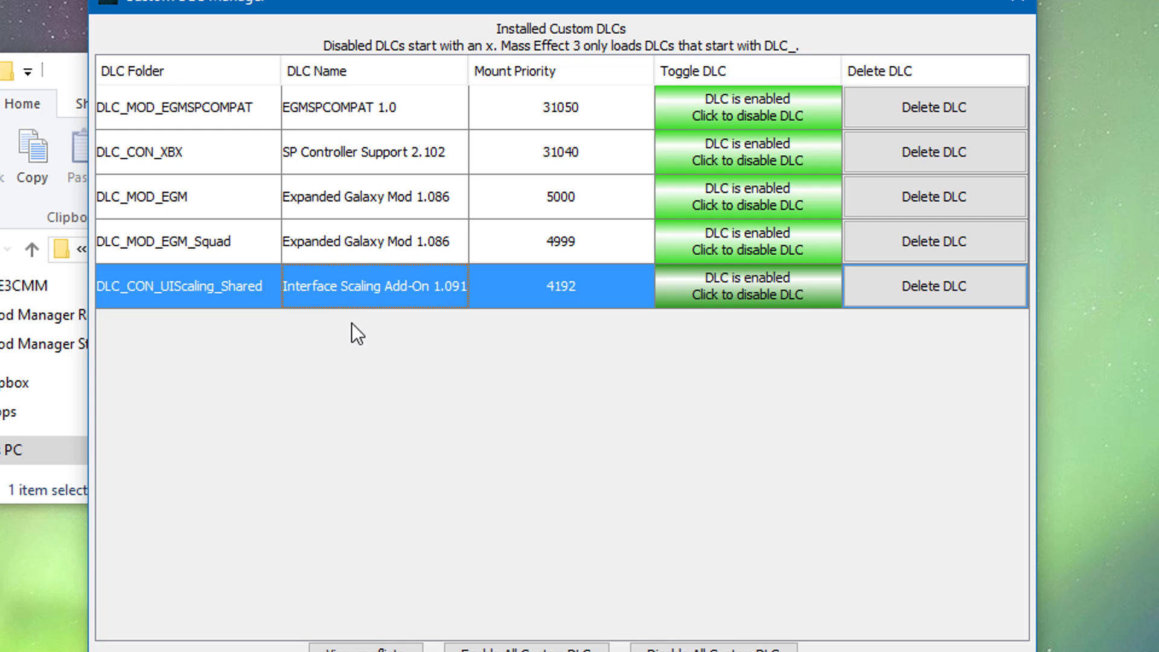
{"action": "left_click", "coordinate": [407, 118]}
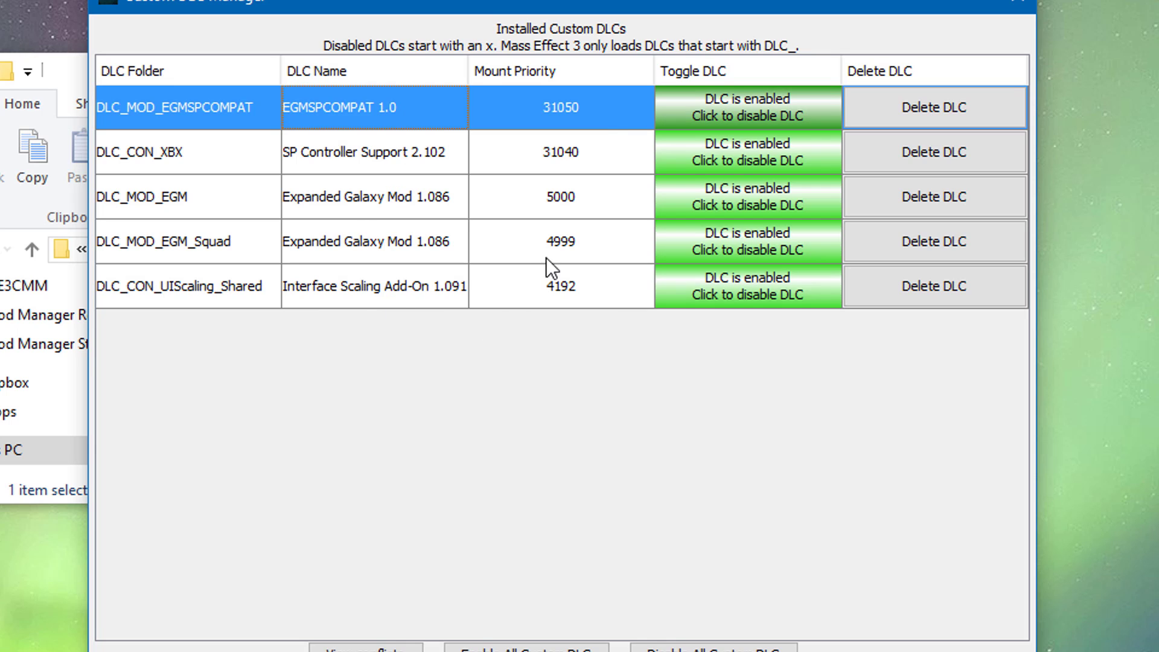
{"action": "left_click", "coordinate": [1033, 5]}
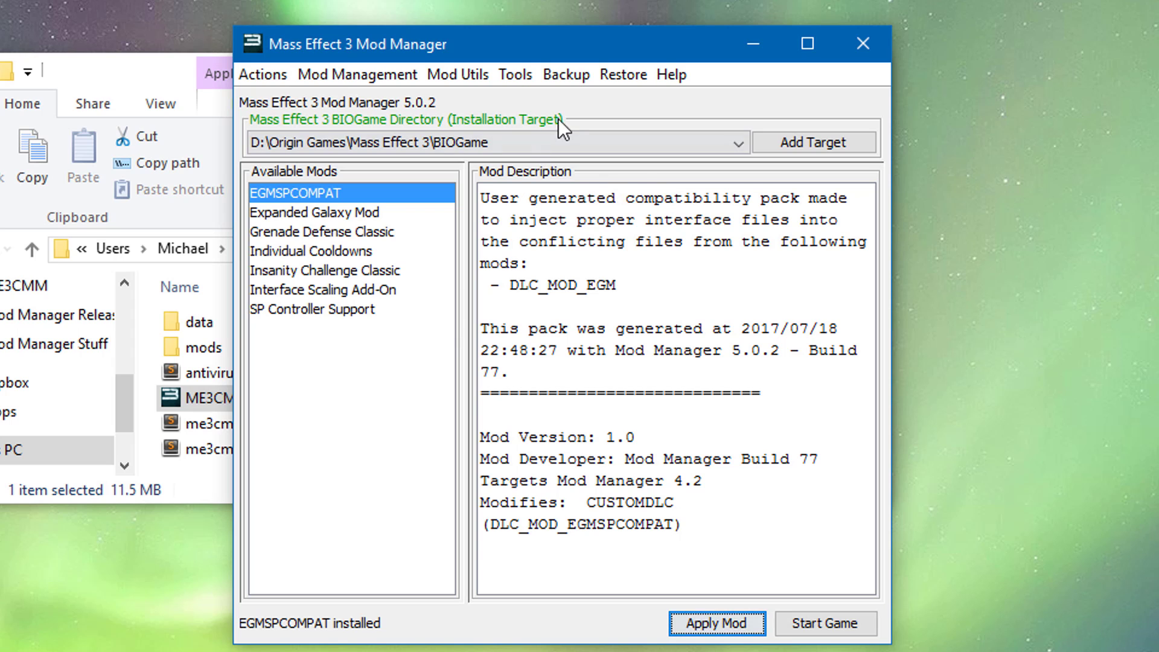
Delete the EGMSPCOMPAT, SP Controller Support and Interface Scaling Add-On DLCs from the game with the Custom DLC Manager
{"action": "left_click", "coordinate": [615, 75]}
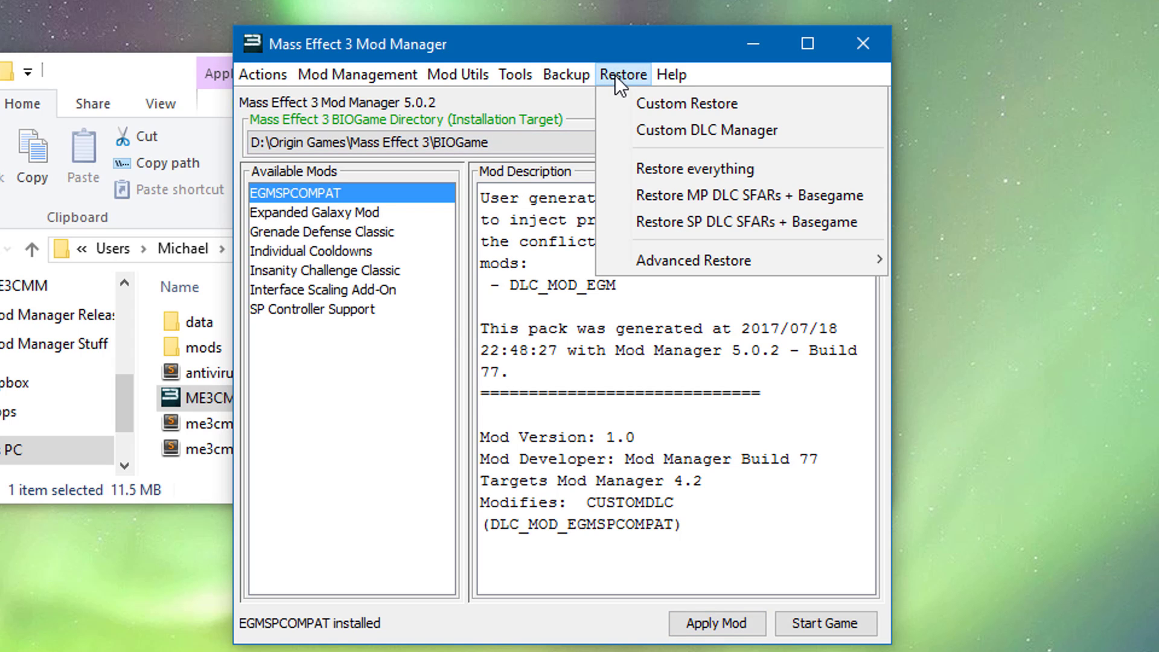
{"action": "left_click", "coordinate": [639, 132]}
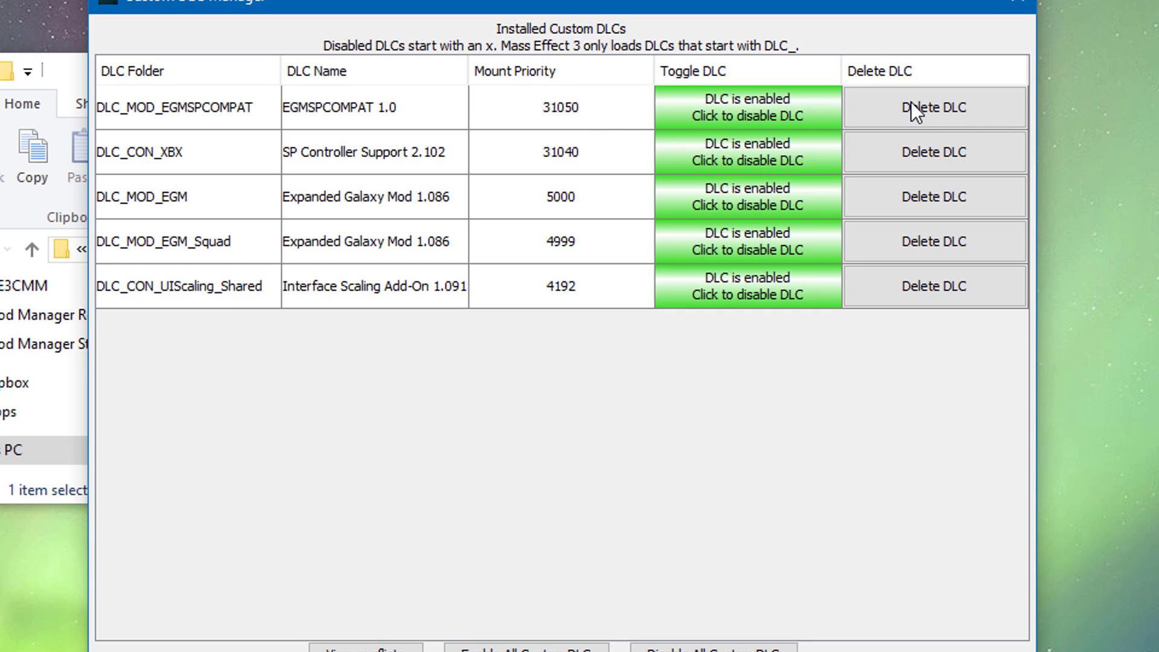
{"action": "left_click", "coordinate": [918, 108]}
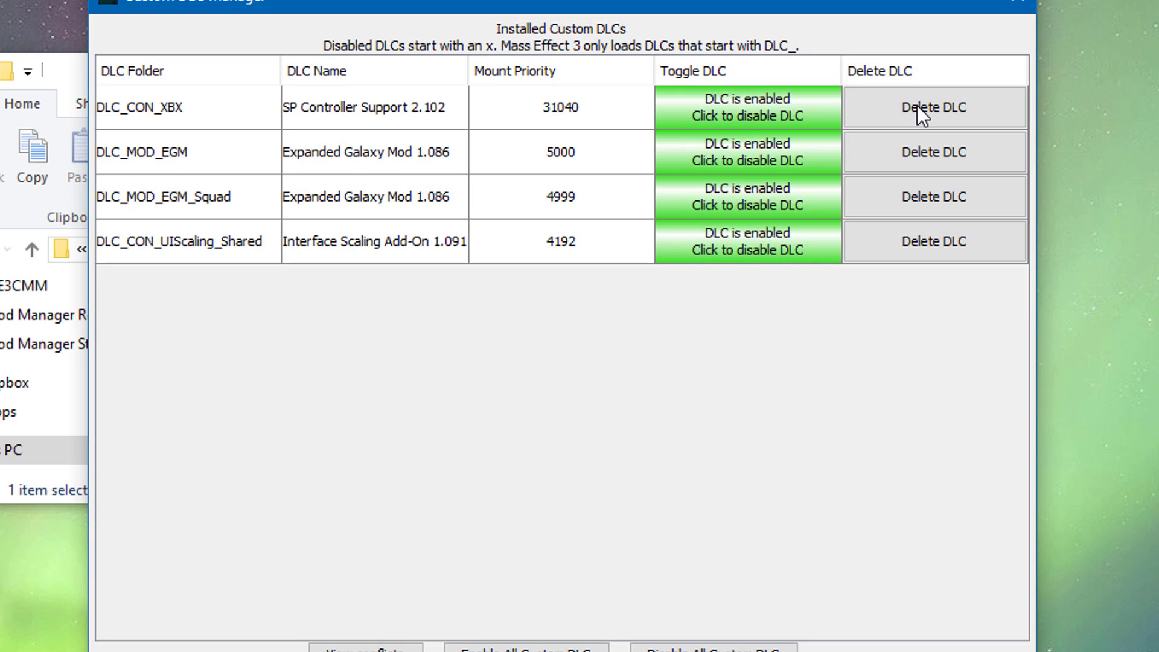
{"action": "left_click", "coordinate": [918, 108]}
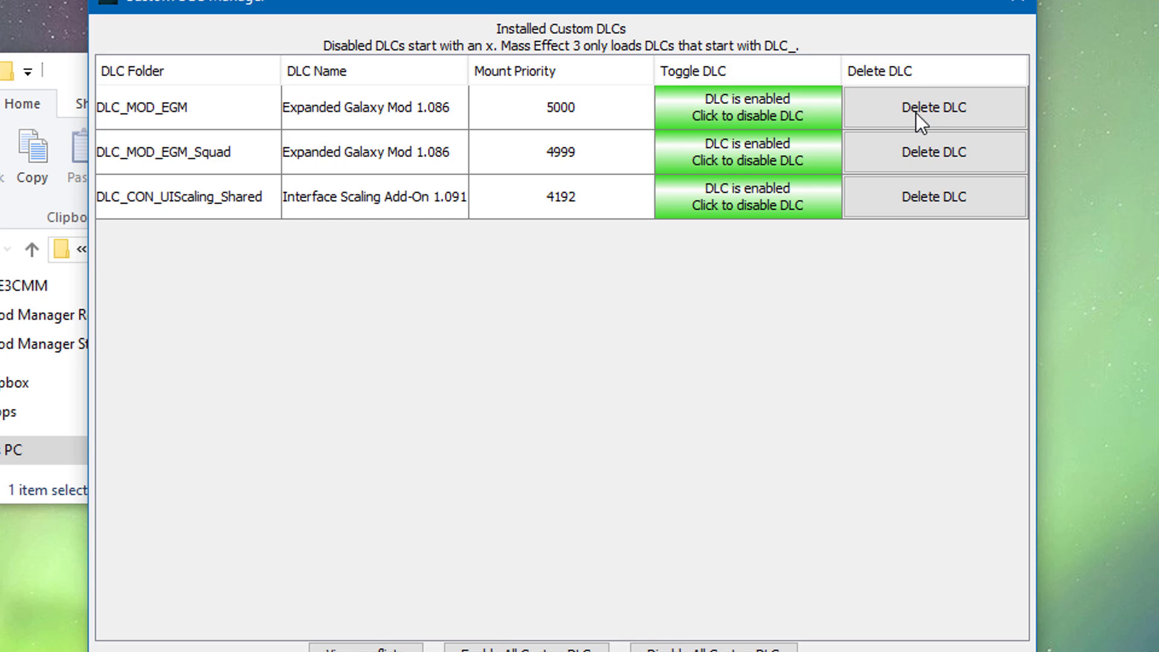
{"action": "left_click", "coordinate": [893, 209]}
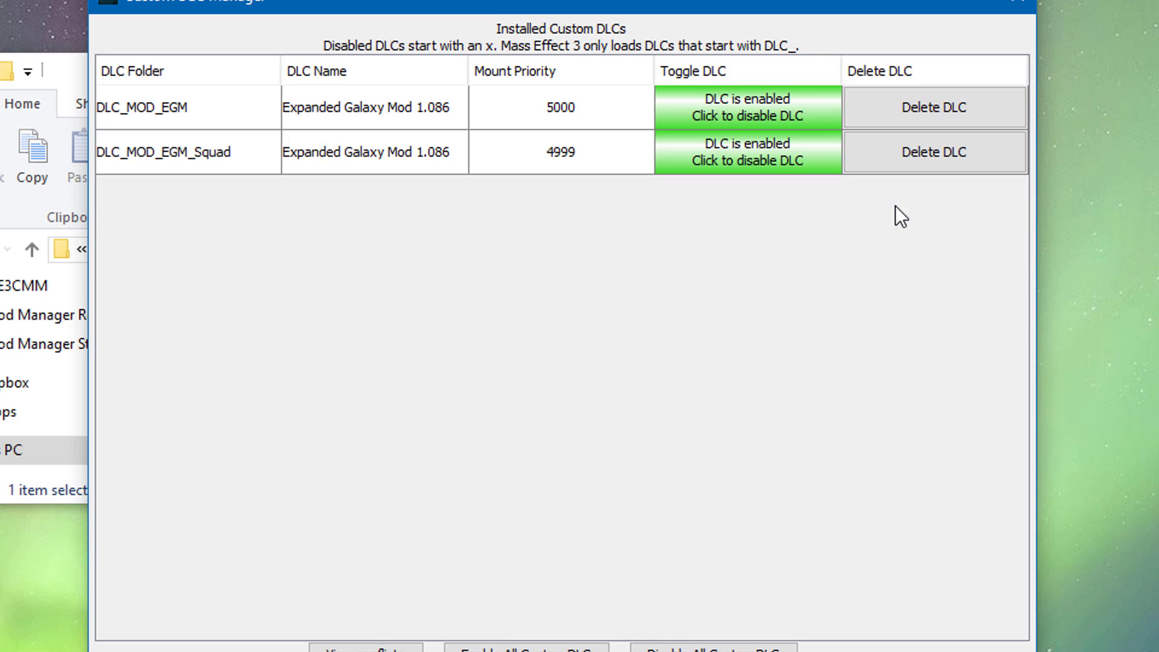
{"action": "left_click", "coordinate": [1028, 8]}
Restore the TESTPATCH SFAR and the 4 modified basegame files with Custom Restore
{"action": "left_click", "coordinate": [662, 76]}
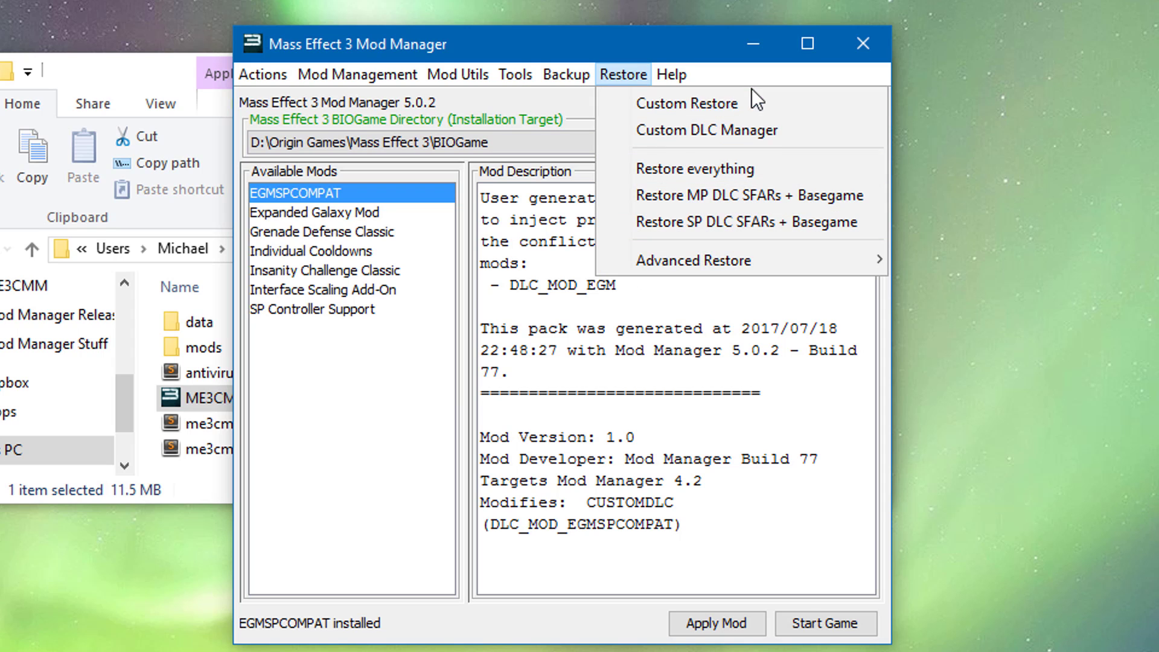
{"action": "left_click", "coordinate": [752, 109]}
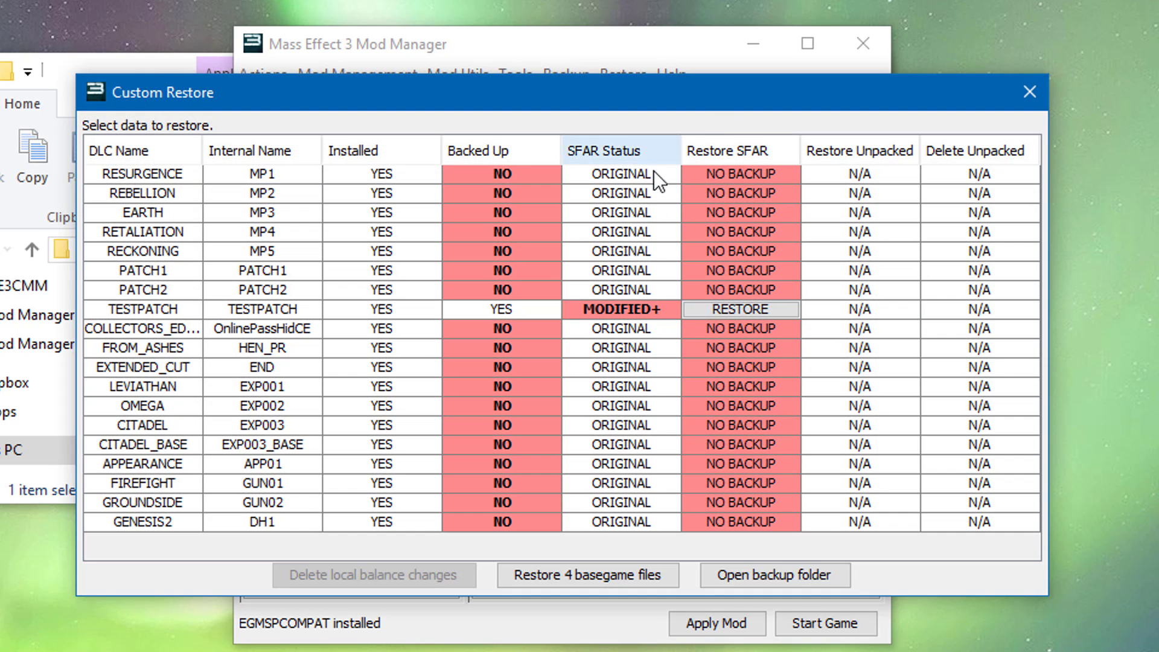
{"action": "left_click", "coordinate": [710, 311]}
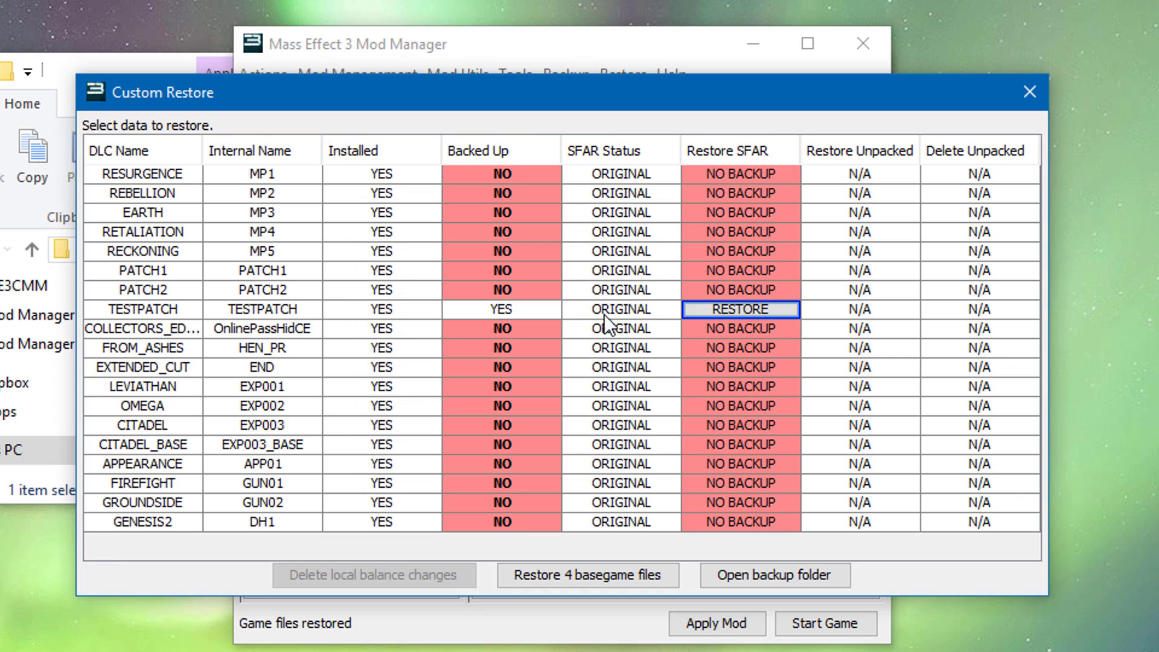
{"action": "left_click", "coordinate": [541, 584]}
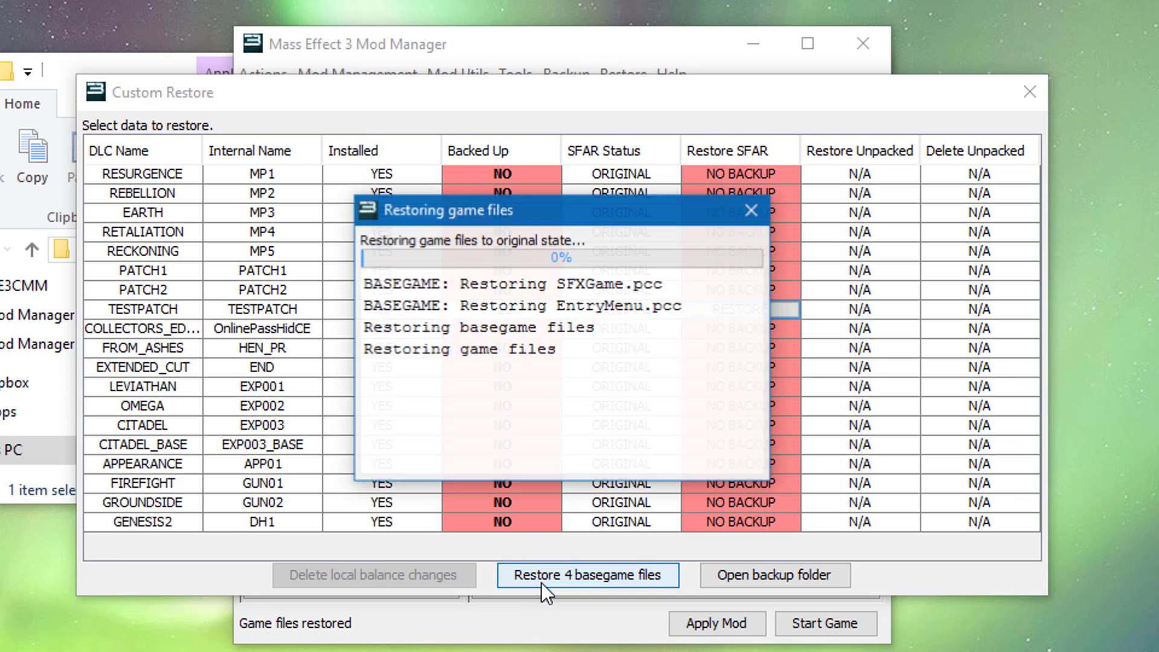
{"action": "left_click", "coordinate": [1045, 101]}
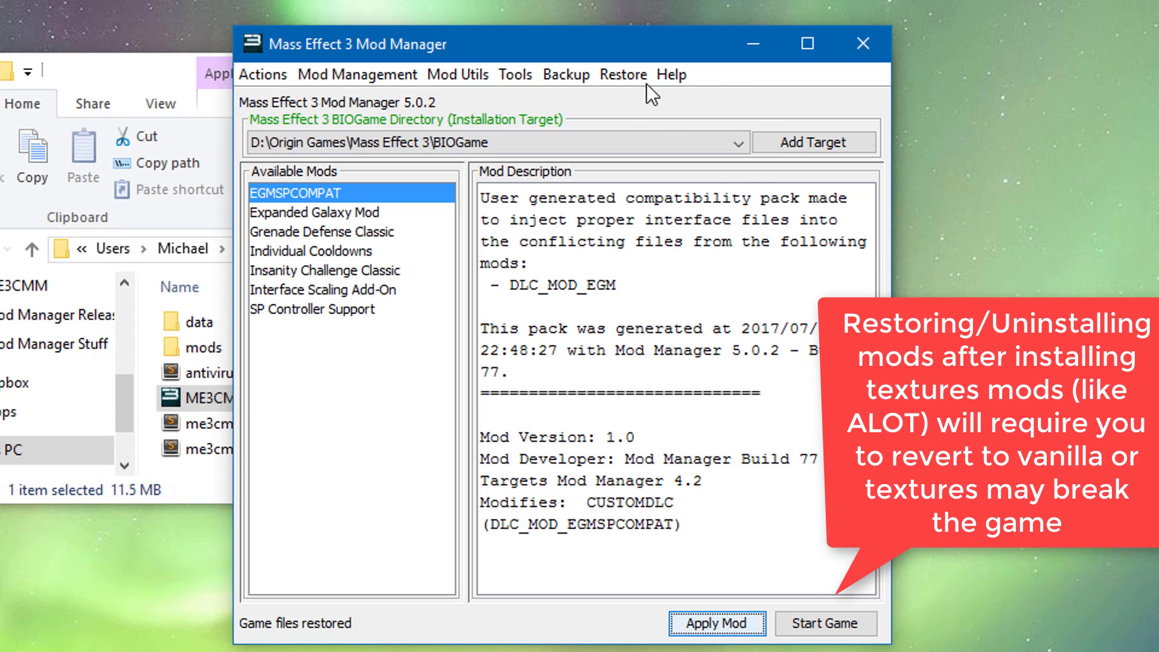
Delete the two Expanded Galaxy Mod DLCs, DLC_MOD_EGM and DLC_MOD_EGM_Squad, from the game
{"action": "left_click", "coordinate": [623, 76]}
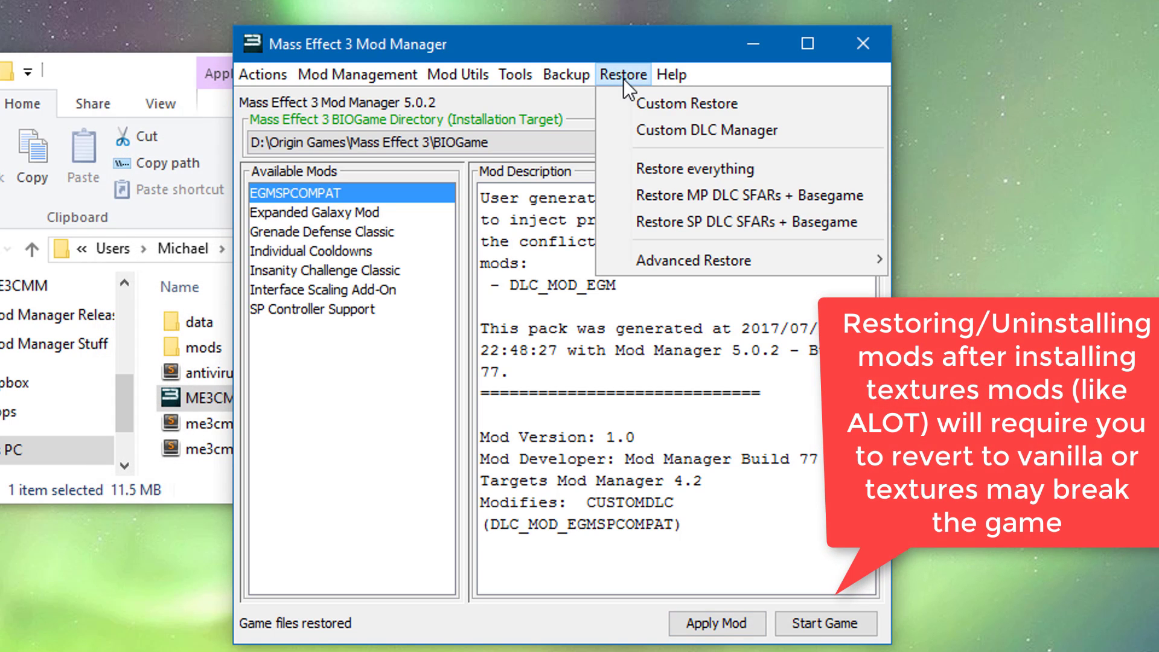
{"action": "left_click", "coordinate": [639, 134]}
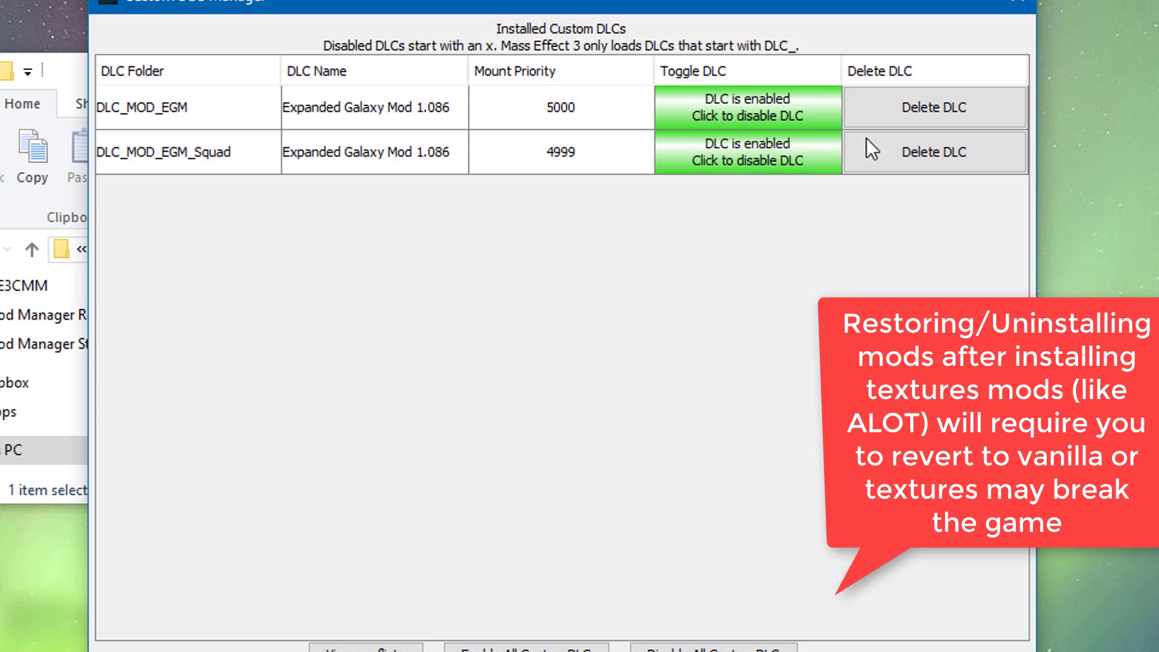
{"action": "left_click", "coordinate": [908, 110]}
{"action": "left_click", "coordinate": [908, 110]}
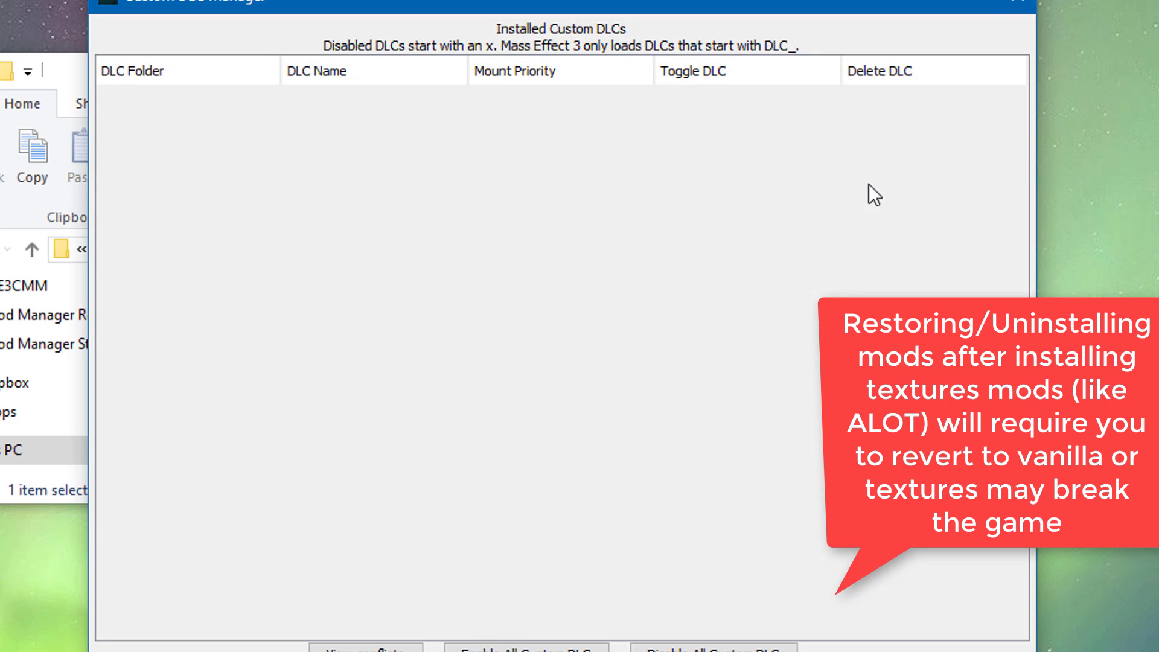
{"action": "left_click", "coordinate": [1004, 4]}
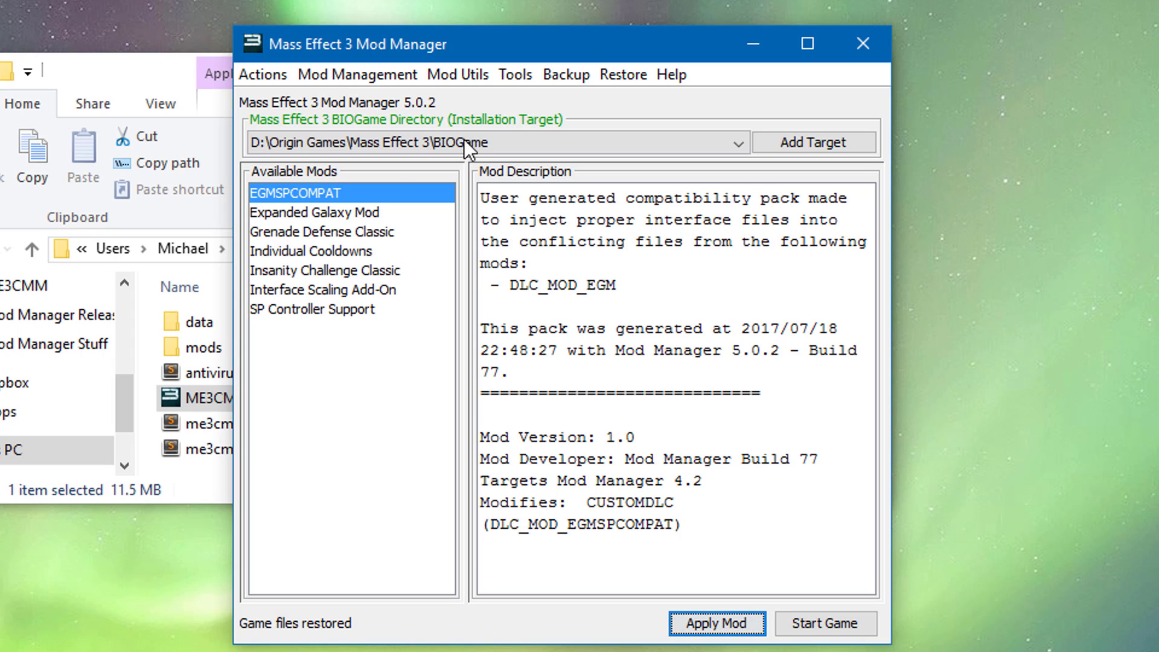
Check the Custom DLC Manager for any custom DLC still installed in the game
{"action": "left_click", "coordinate": [616, 73]}
{"action": "left_click", "coordinate": [639, 129]}
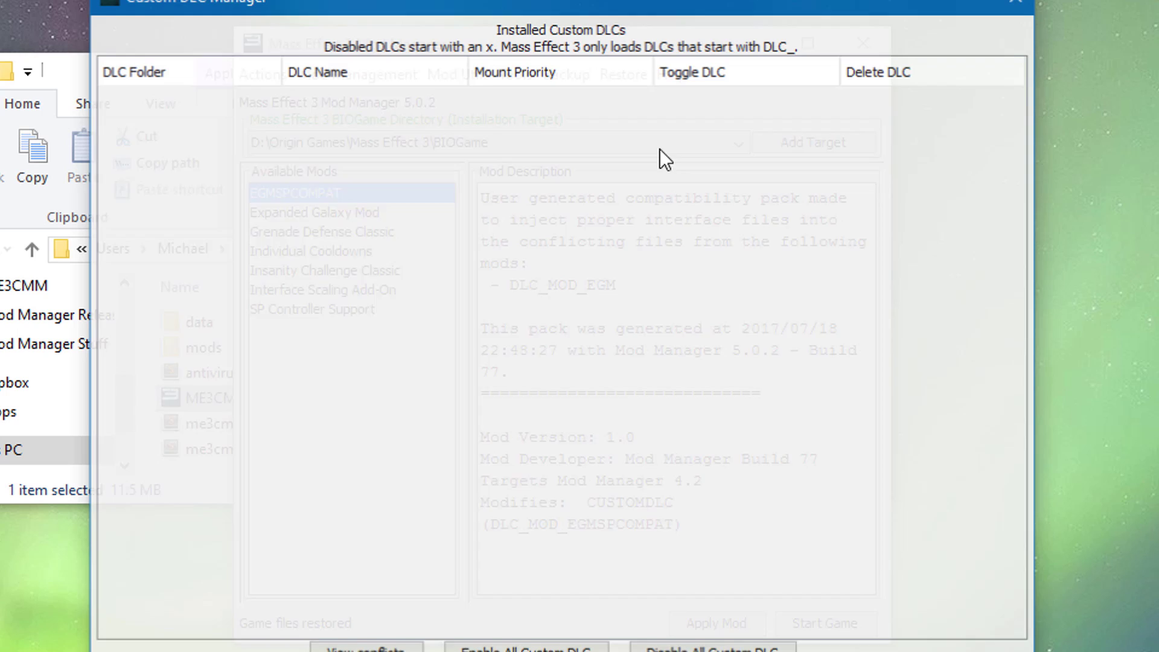
{"action": "left_click", "coordinate": [1014, 4]}
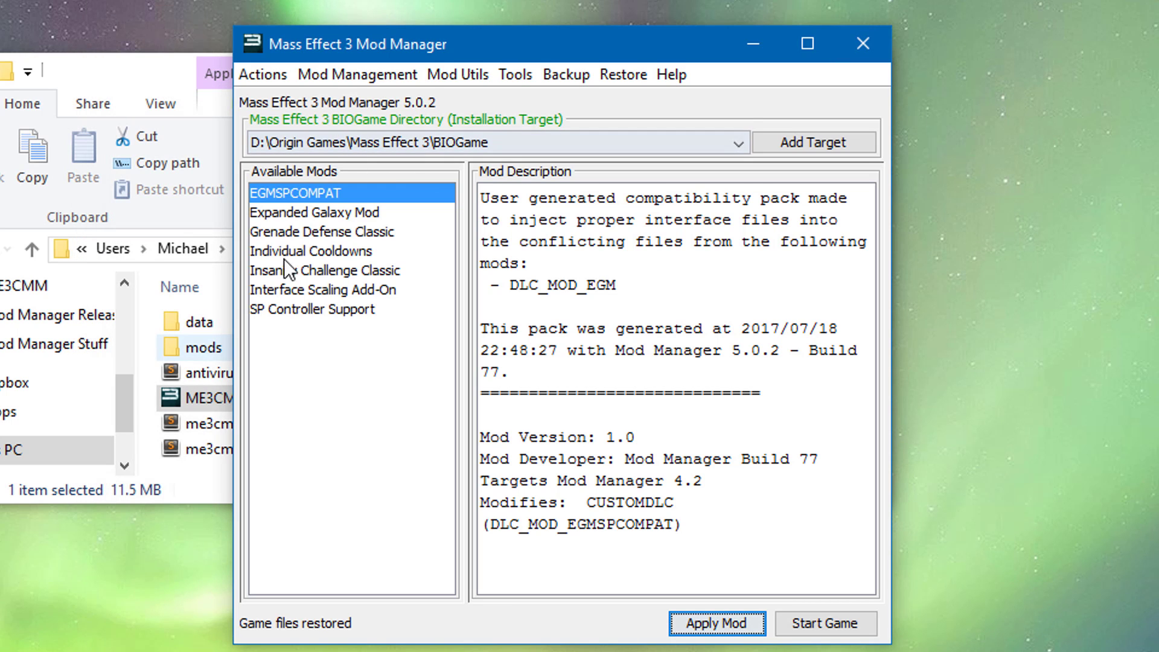